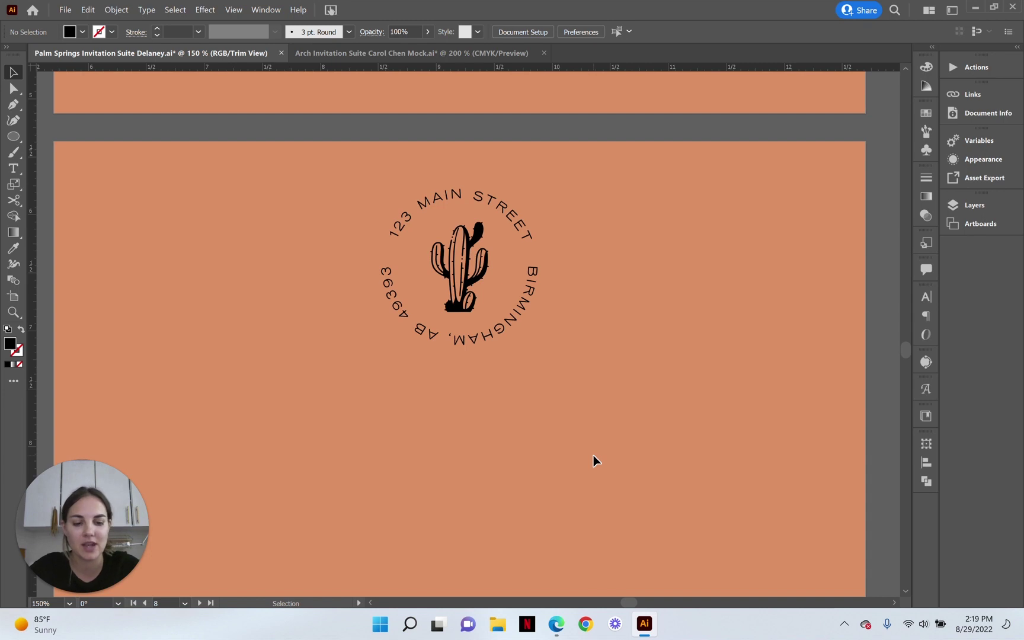
{"action": "key", "text": "ctrl+minus"}
{"action": "key", "text": "ctrl+minus"}
{"action": "key", "text": "ctrl+minus"}
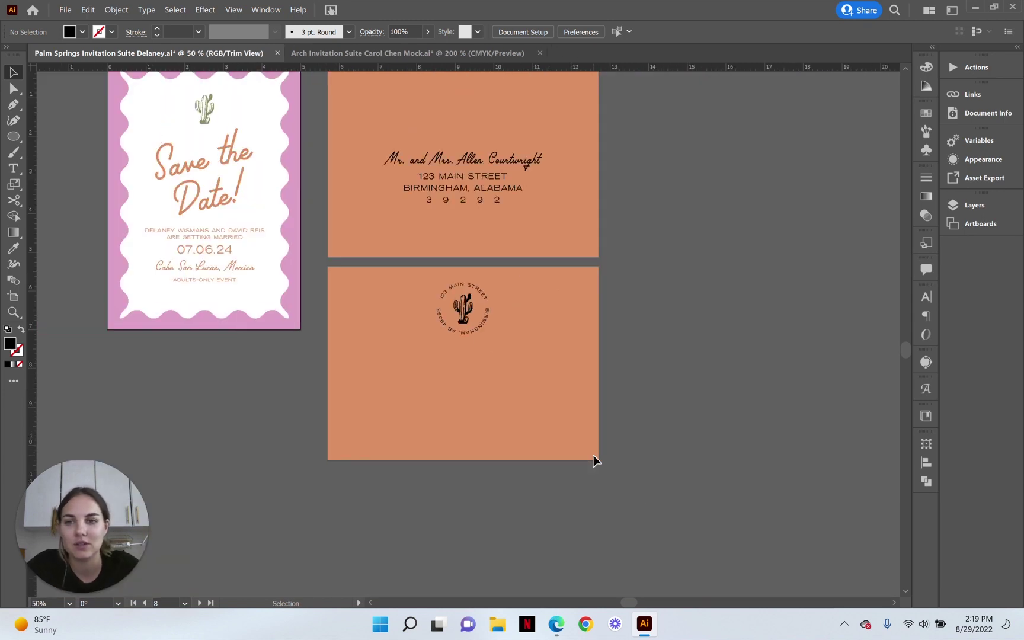
{"action": "scroll", "coordinate": [593, 455], "scroll_direction": "up", "scroll_amount": 3}
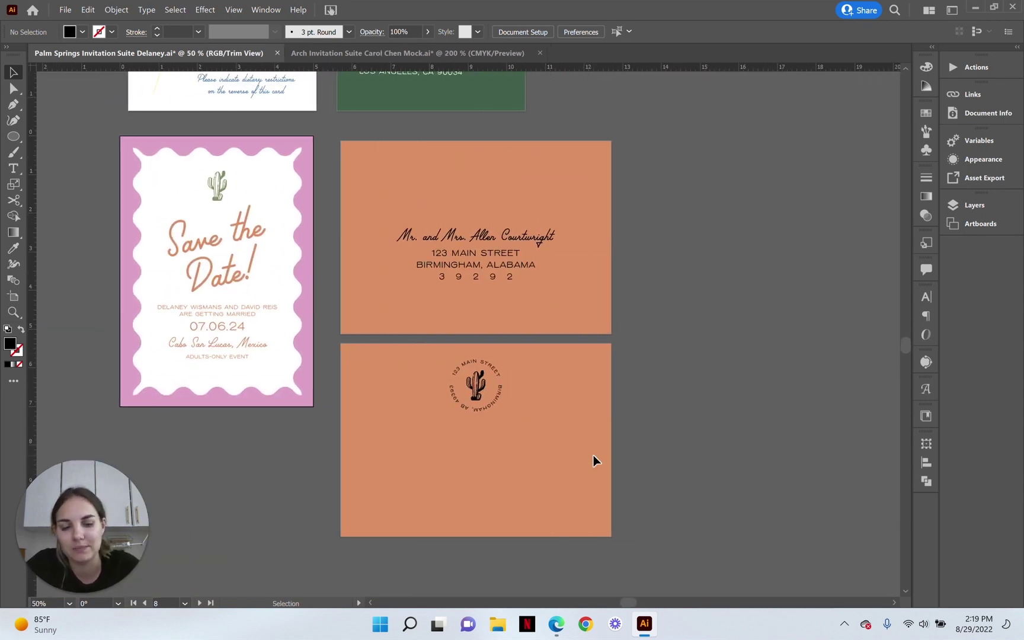
{"action": "key", "text": "a"}
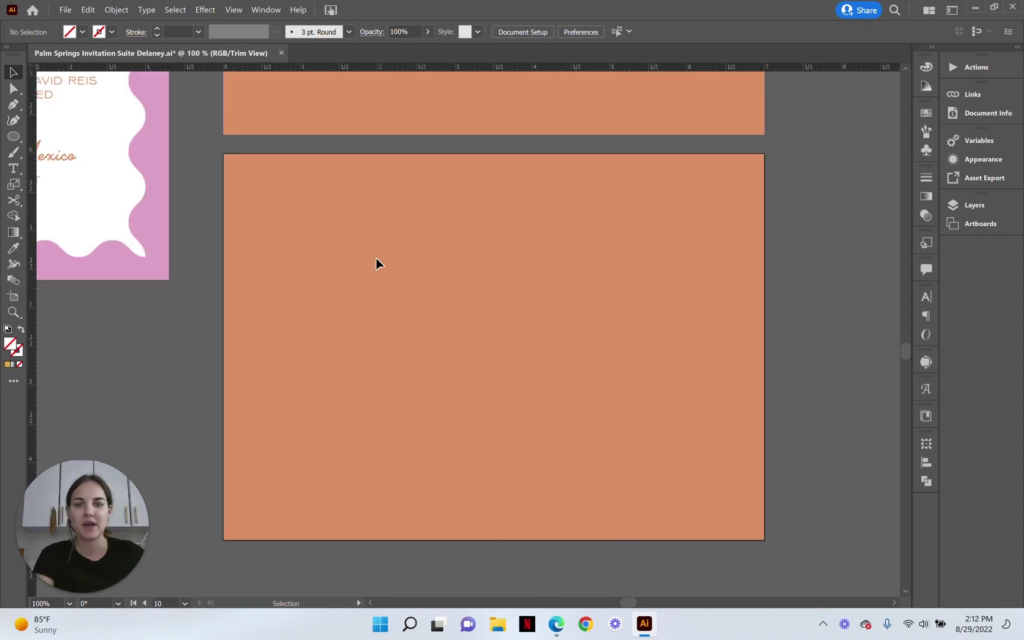
{"action": "scroll", "coordinate": [332, 332], "scroll_direction": "up", "scroll_amount": 7}
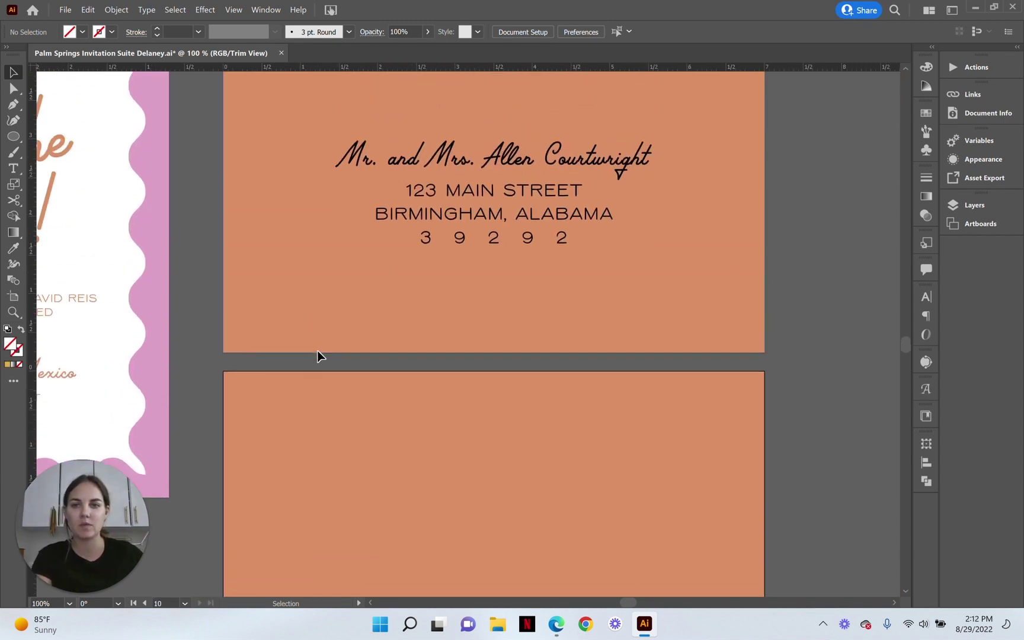
Paste a copy of the Save the Date cactus onto the upper middle of the envelope back
{"action": "scroll", "coordinate": [317, 354], "scroll_direction": "left", "scroll_amount": 5}
{"action": "scroll", "coordinate": [318, 355], "scroll_direction": "up", "scroll_amount": 3}
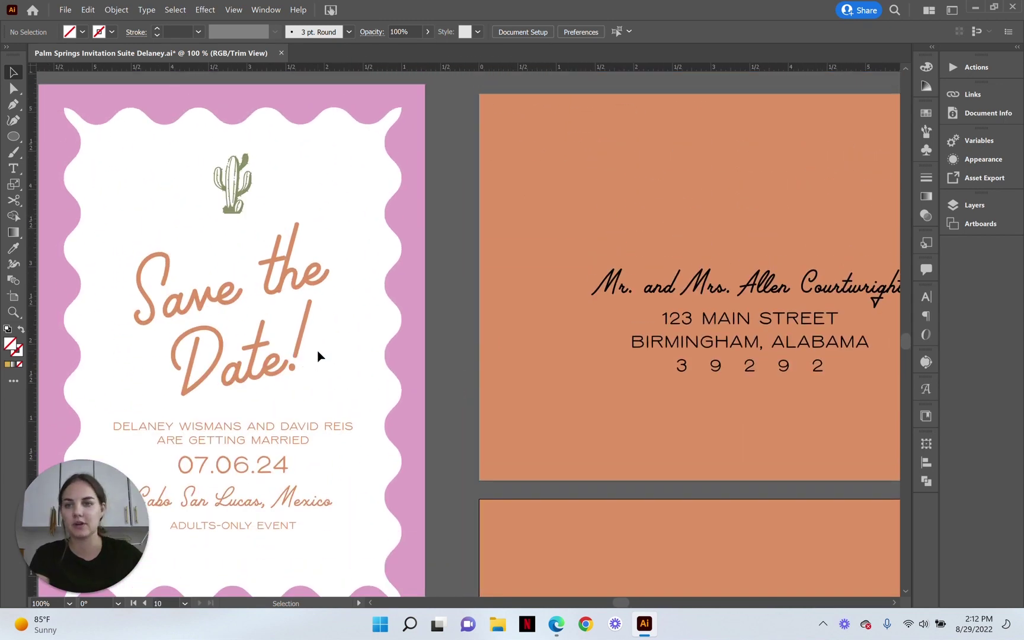
{"action": "left_click", "coordinate": [242, 176]}
{"action": "scroll", "coordinate": [471, 281], "scroll_direction": "down", "scroll_amount": 5}
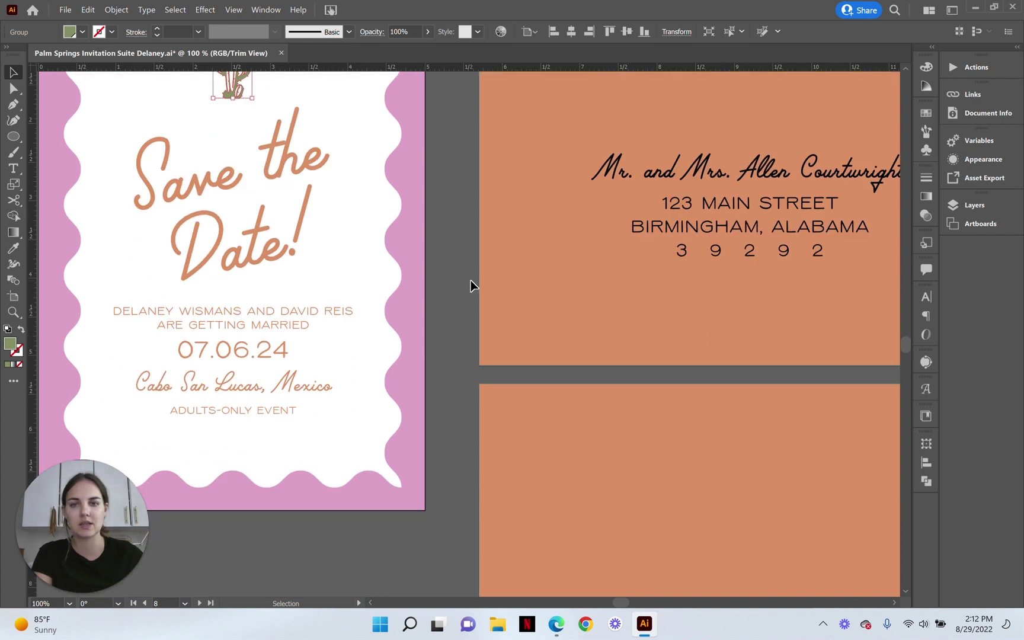
{"action": "scroll", "coordinate": [493, 279], "scroll_direction": "right", "scroll_amount": 5}
{"action": "scroll", "coordinate": [493, 278], "scroll_direction": "down", "scroll_amount": 3}
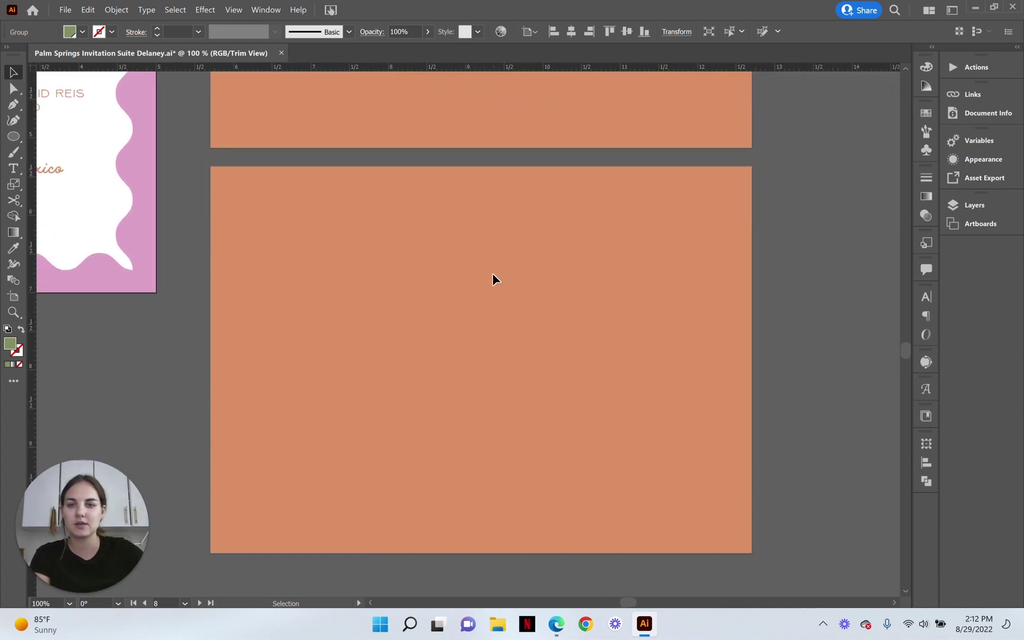
{"action": "key", "text": "ctrl+v"}
{"action": "left_click_drag", "start_coordinate": [464, 327], "coordinate": [475, 256]}
Recolour the pasted cactus with a black fill
{"action": "left_click", "coordinate": [479, 251]}
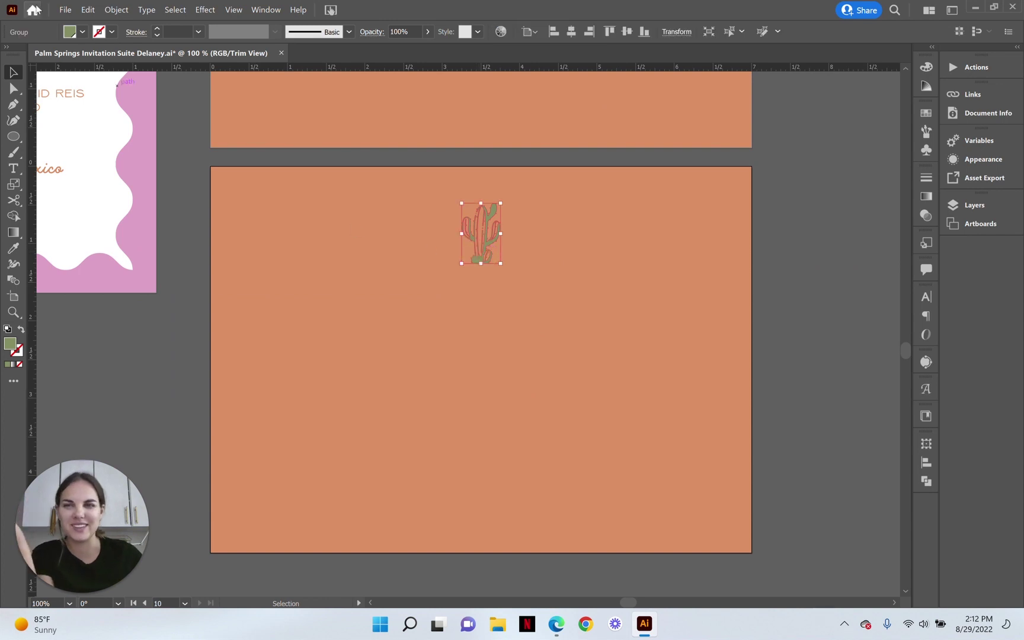
{"action": "left_click", "coordinate": [87, 36]}
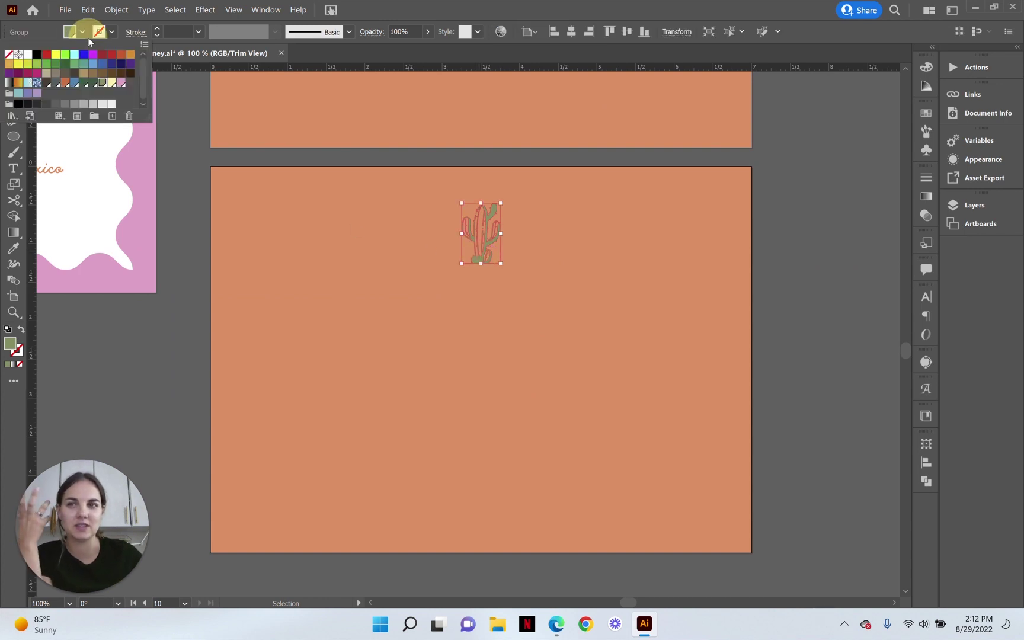
{"action": "left_click", "coordinate": [37, 55]}
{"action": "left_click", "coordinate": [779, 228]}
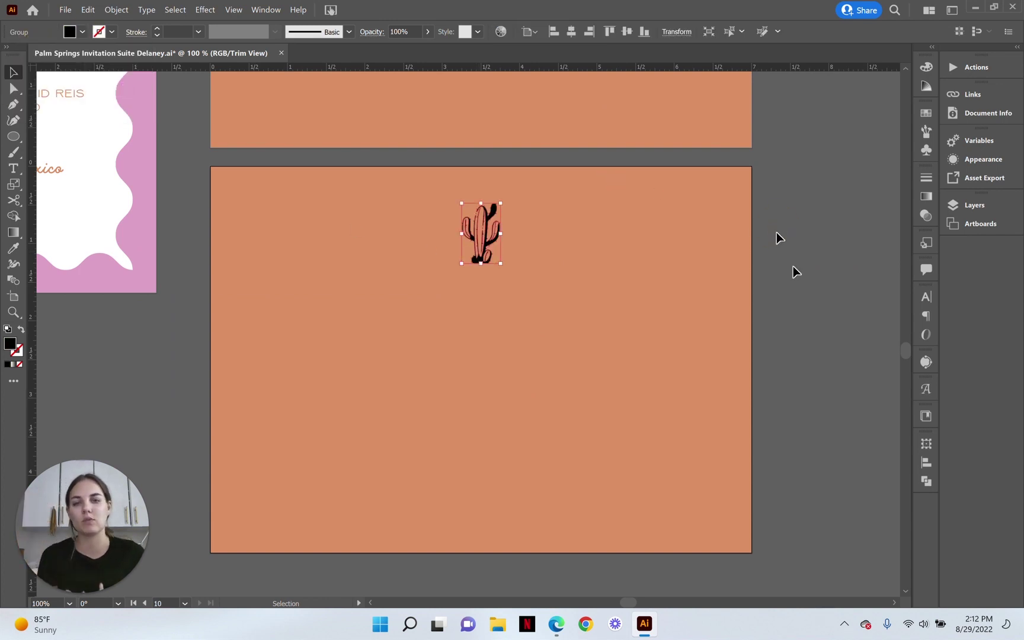
{"action": "left_click", "coordinate": [819, 319]}
Centre the black cactus horizontally on the envelope and nudge it slightly down
{"action": "scroll", "coordinate": [819, 319], "scroll_direction": "down", "scroll_amount": 2}
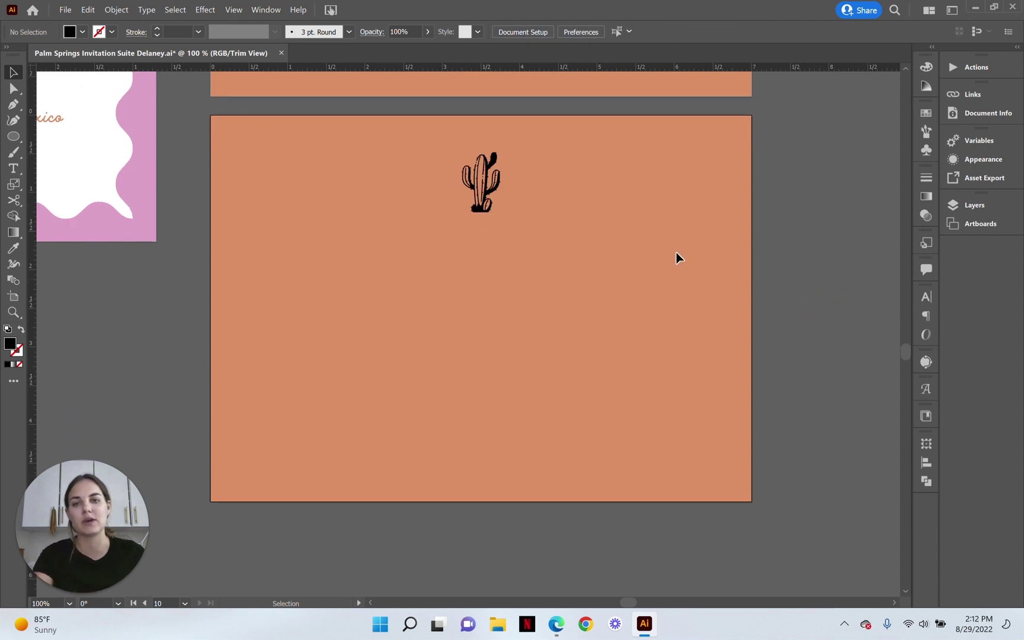
{"action": "left_click", "coordinate": [494, 160]}
{"action": "left_click_drag", "start_coordinate": [497, 166], "coordinate": [499, 165]}
{"action": "left_click", "coordinate": [570, 32]}
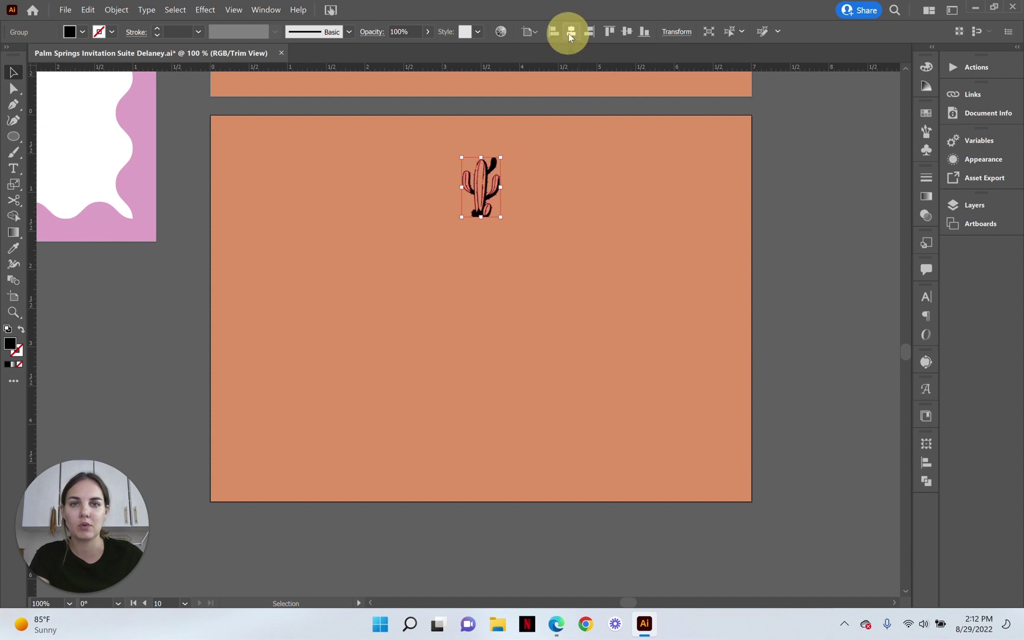
{"action": "key", "text": "Down"}
{"action": "key", "text": "Down"}
{"action": "key", "text": "Down"}
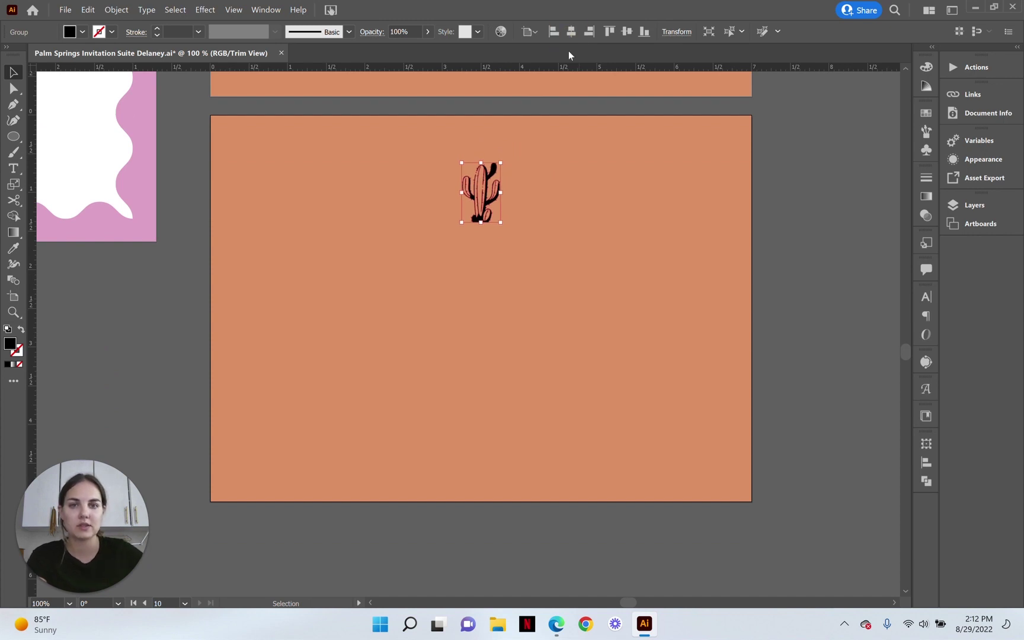
{"action": "left_click", "coordinate": [774, 171]}
Draw a circle with no fill around the cactus using the Ellipse tool
{"action": "key", "text": "l"}
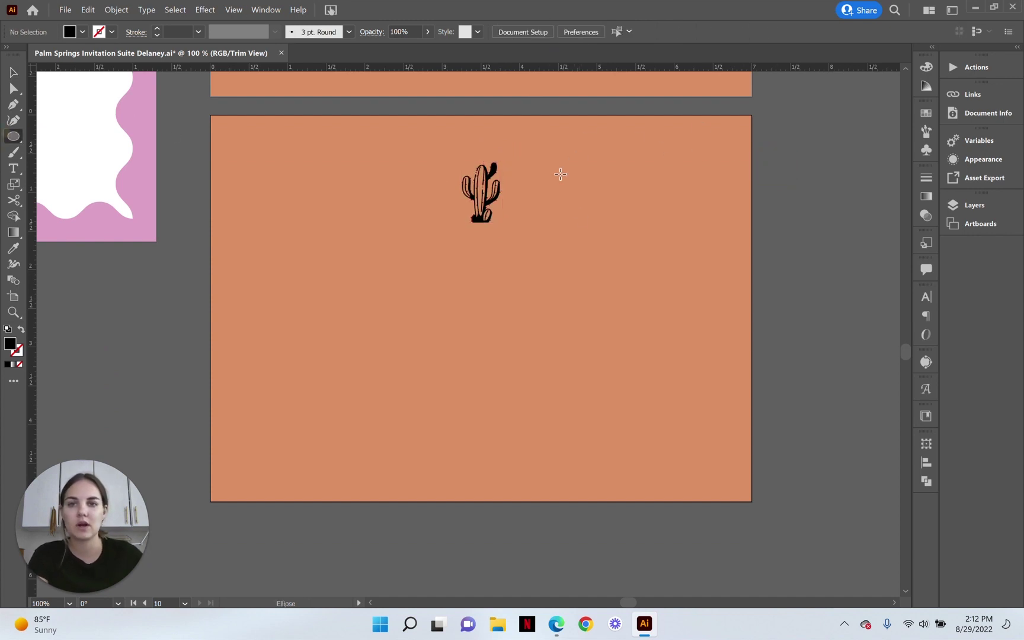
{"action": "left_click_drag", "start_coordinate": [426, 146], "coordinate": [539, 235]}
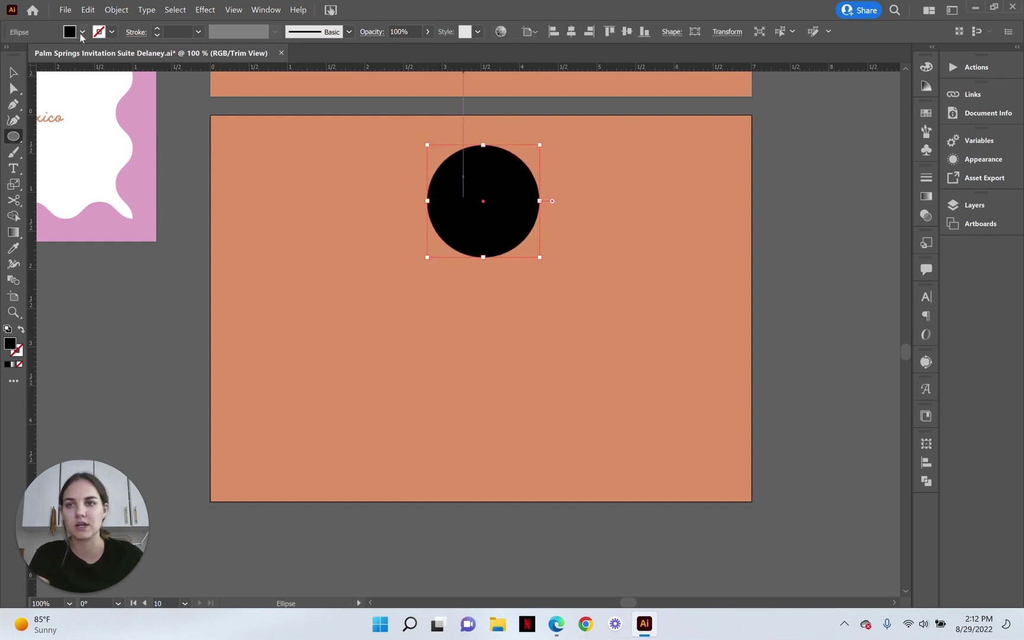
{"action": "left_click", "coordinate": [83, 34]}
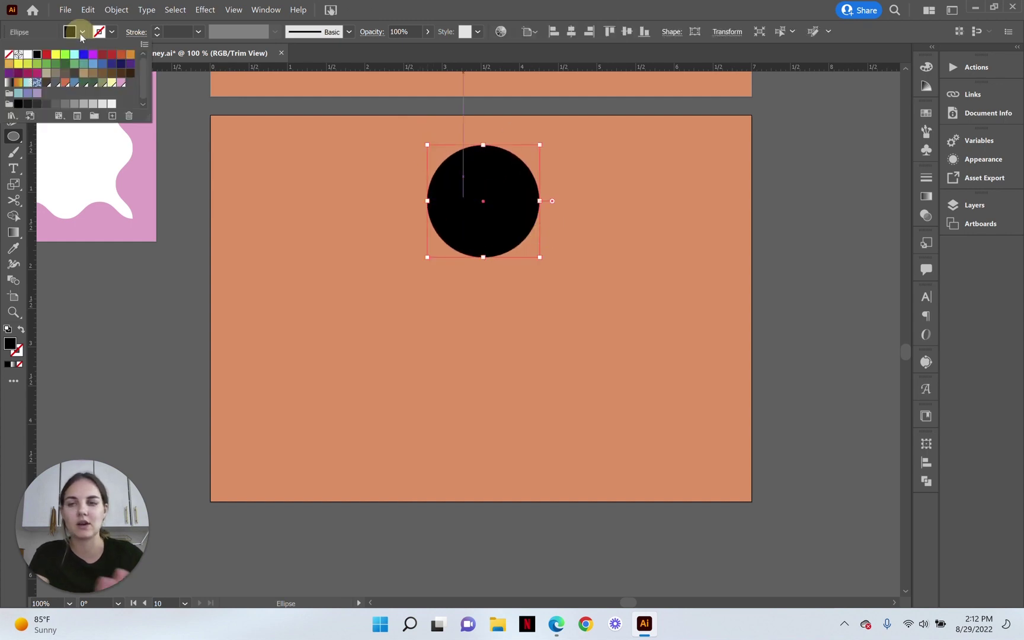
{"action": "left_click", "coordinate": [8, 55]}
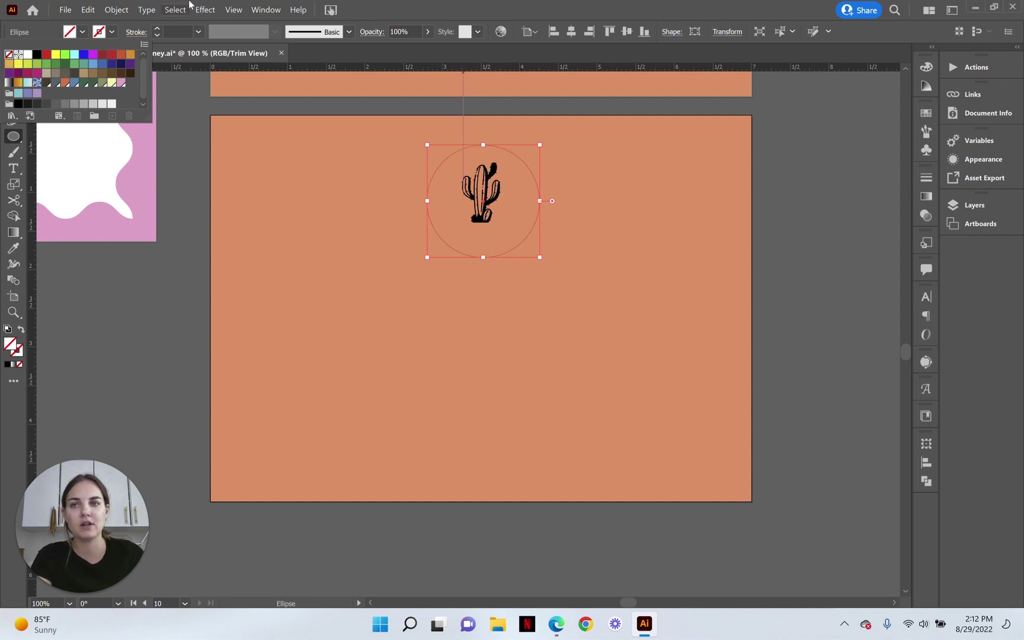
{"action": "left_click", "coordinate": [424, 8]}
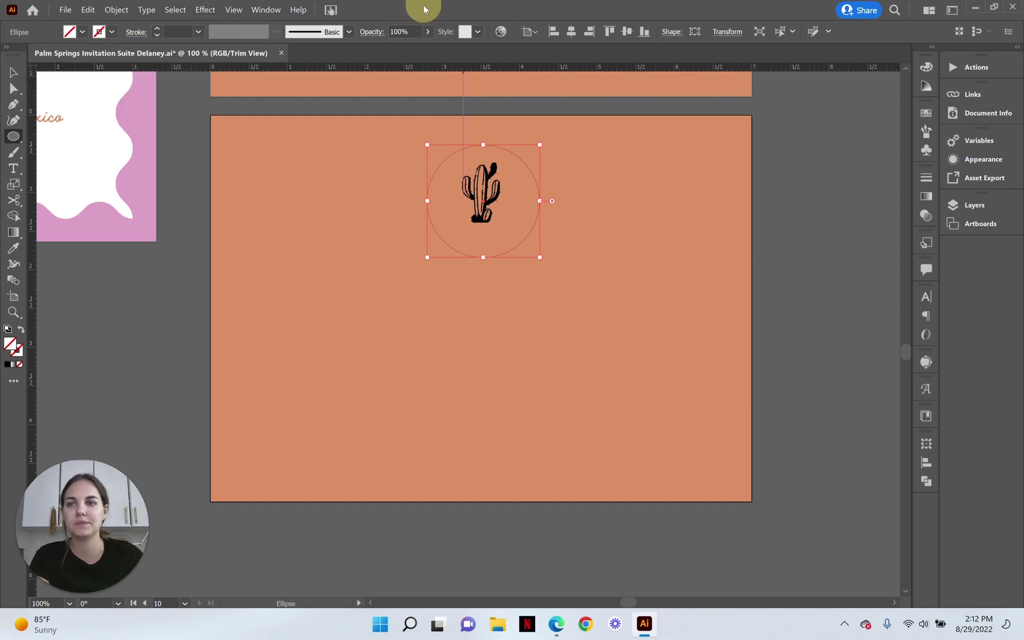
Start text along the circle's edge with the Type on a Path tool
{"action": "left_click", "coordinate": [14, 169]}
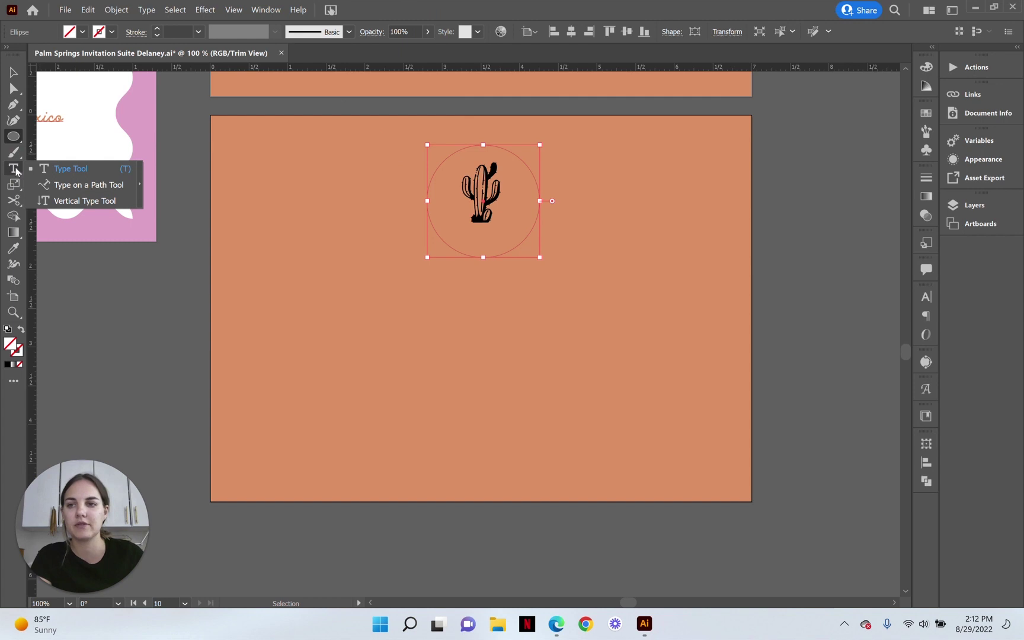
{"action": "left_click", "coordinate": [57, 185]}
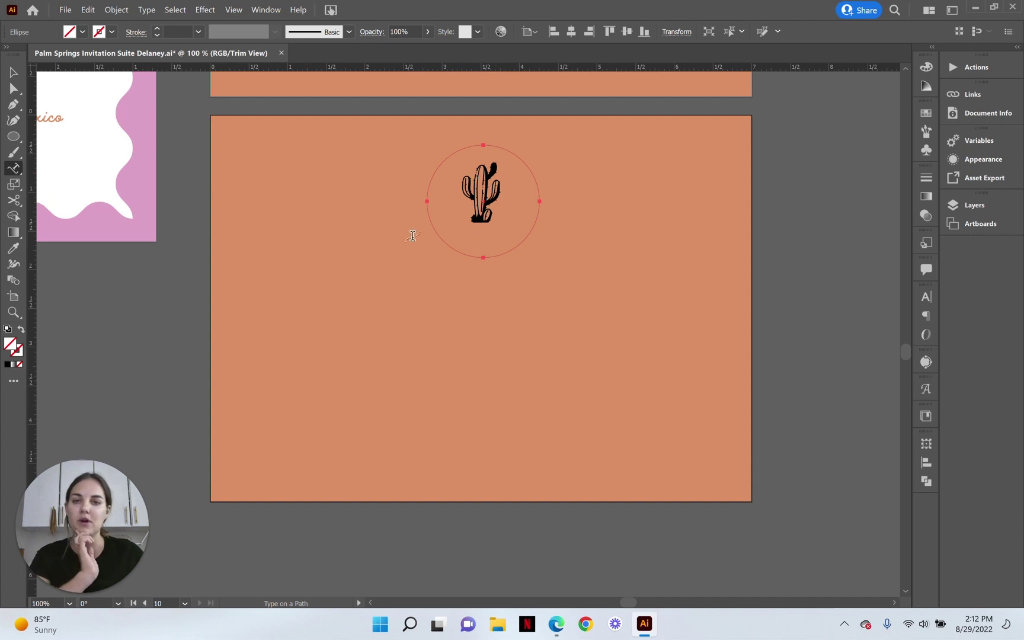
{"action": "left_click", "coordinate": [425, 194]}
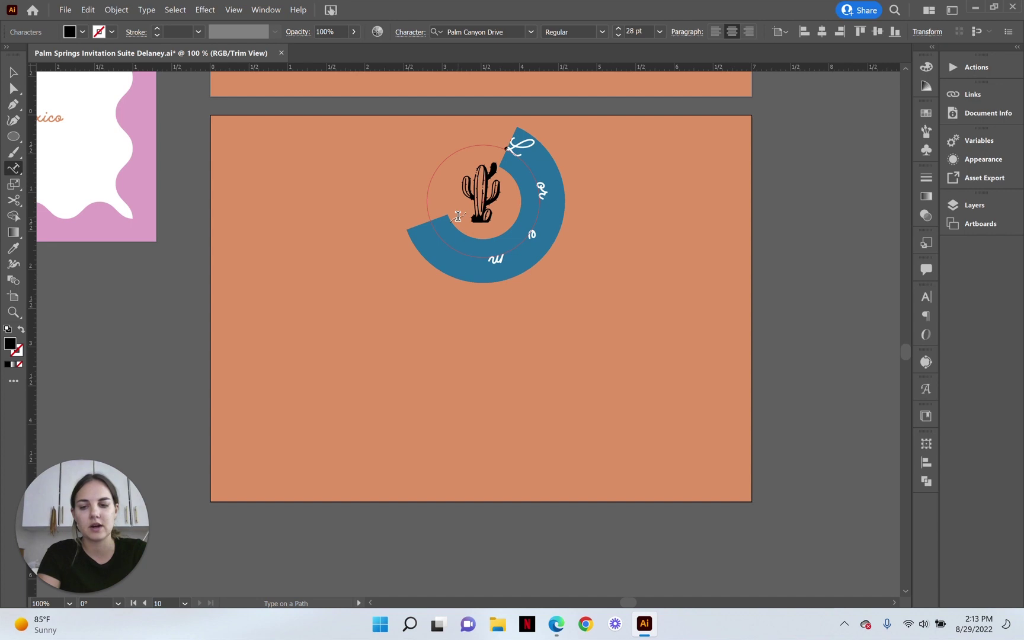
Type the return address on the circle and set it in the Brandy Bay font
{"action": "type", "text": "123 West"}
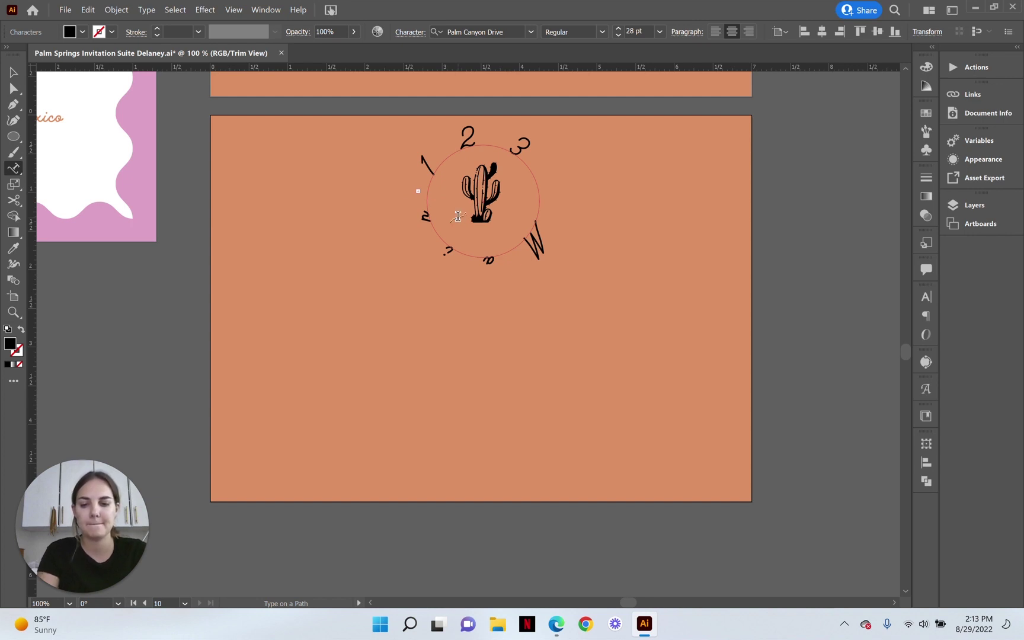
{"action": "key", "text": "ctrl+z"}
{"action": "left_click", "coordinate": [464, 31]}
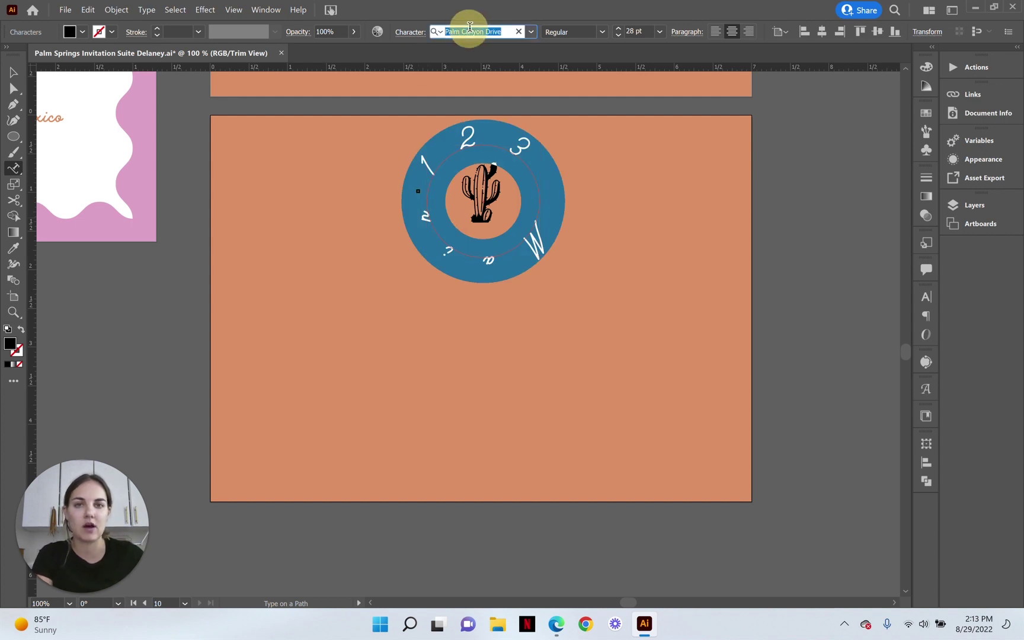
{"action": "type", "text": "brand"}
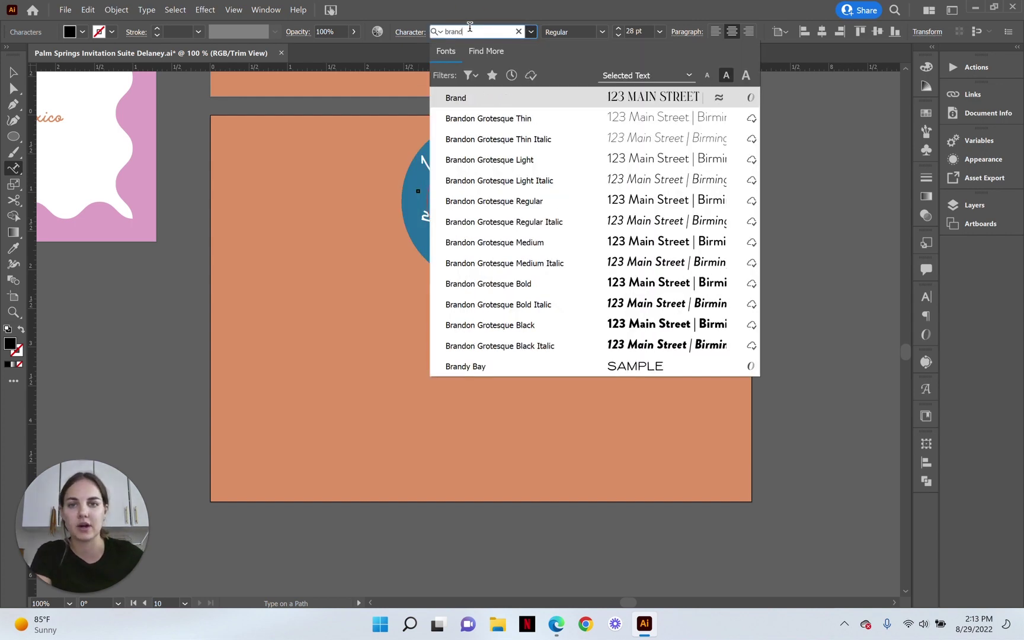
{"action": "type", "text": "y"}
{"action": "left_click", "coordinate": [500, 95]}
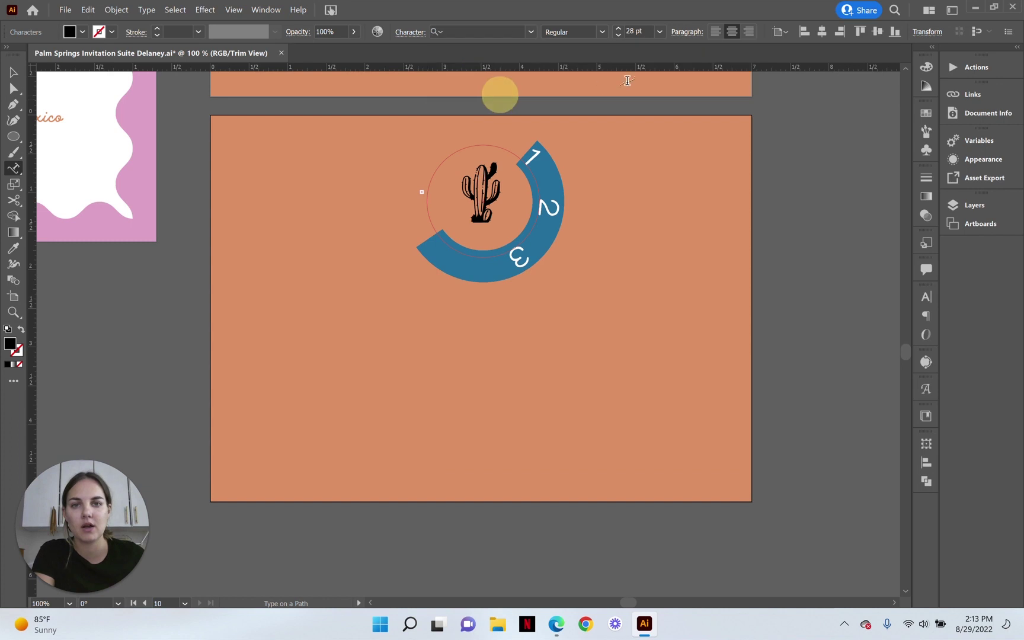
Set the address text to 10 pt with tracking 25
{"action": "left_click", "coordinate": [659, 31]}
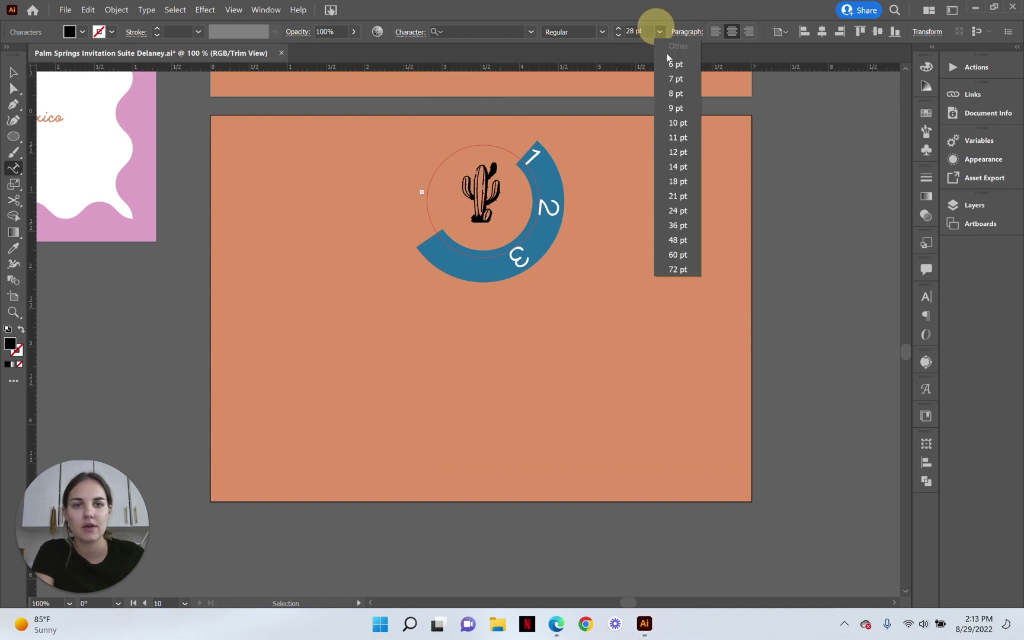
{"action": "left_click", "coordinate": [685, 125]}
{"action": "left_click", "coordinate": [919, 297]}
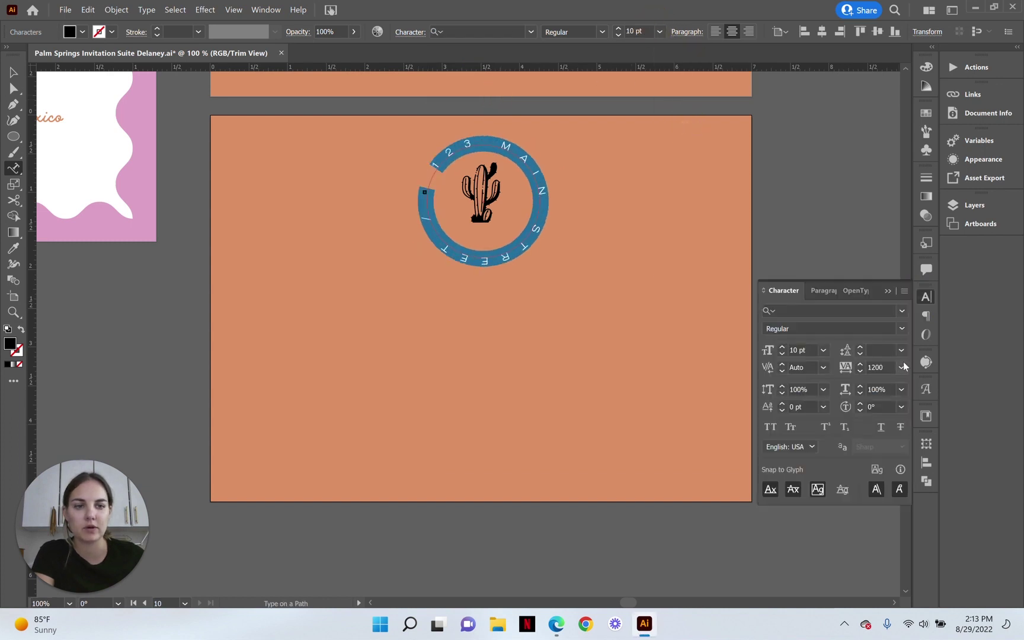
{"action": "left_click", "coordinate": [902, 367]}
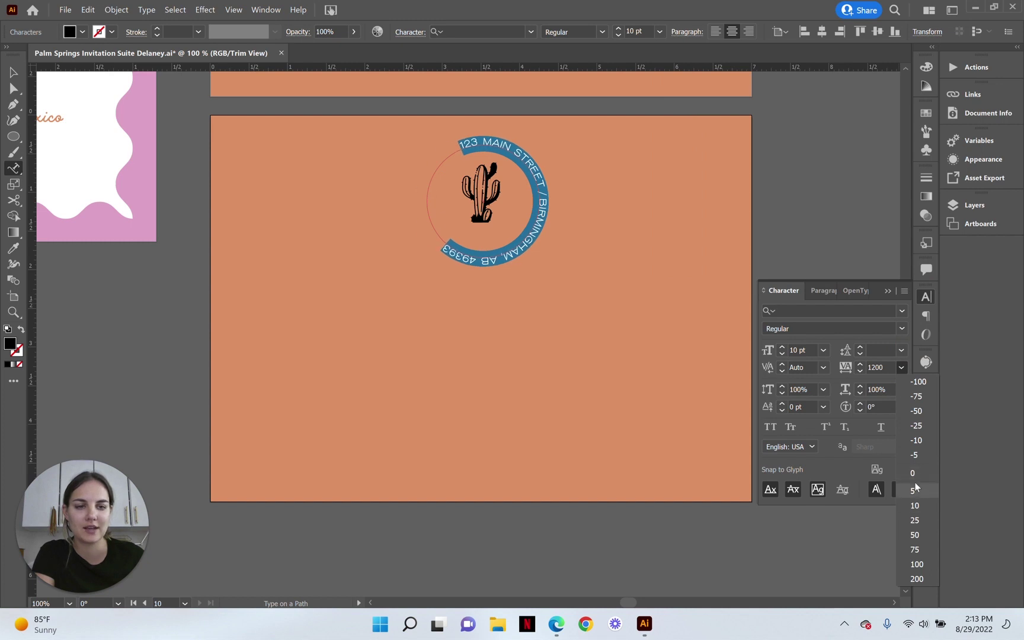
{"action": "left_click", "coordinate": [917, 522]}
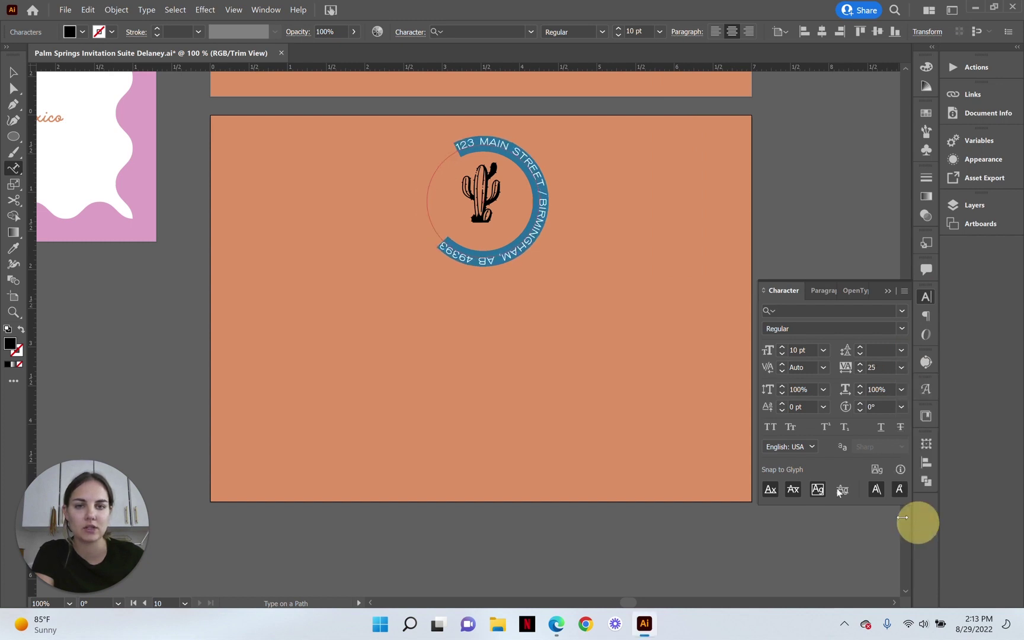
{"action": "left_click", "coordinate": [539, 185]}
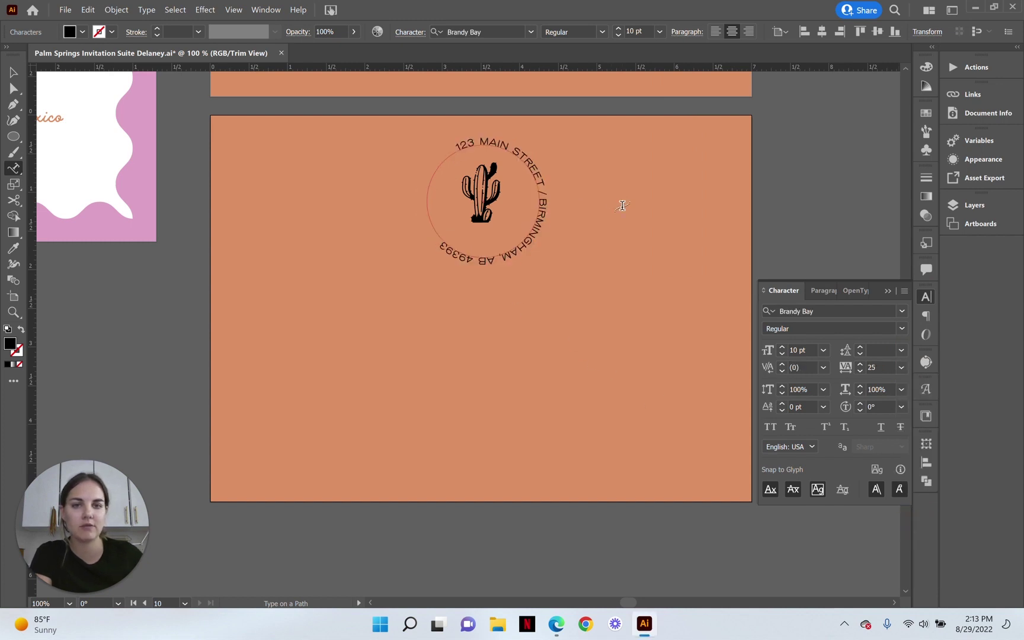
Swap the slash after the street name for a vertical bar and shrink the circular address to about 8 pt
{"action": "key", "text": "Right"}
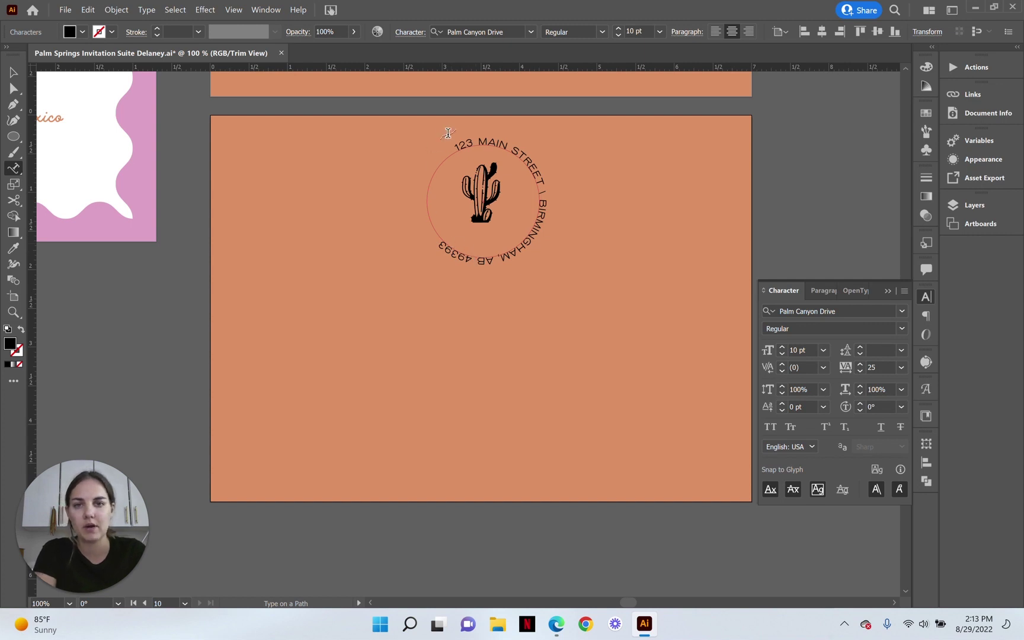
{"action": "left_click", "coordinate": [456, 150]}
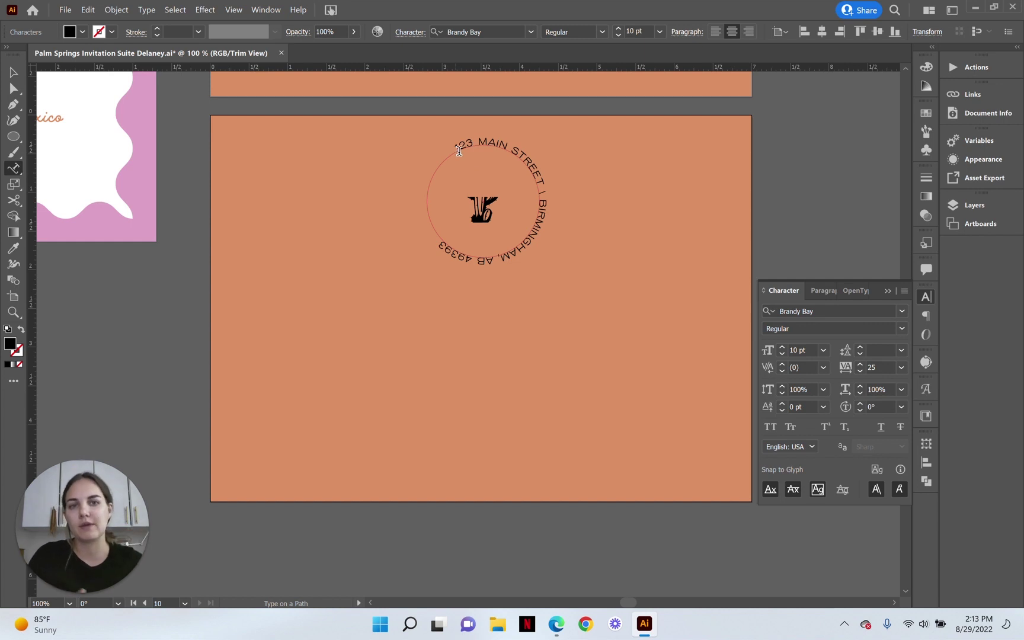
{"action": "double_click", "coordinate": [472, 146]}
{"action": "key", "text": "ctrl+a"}
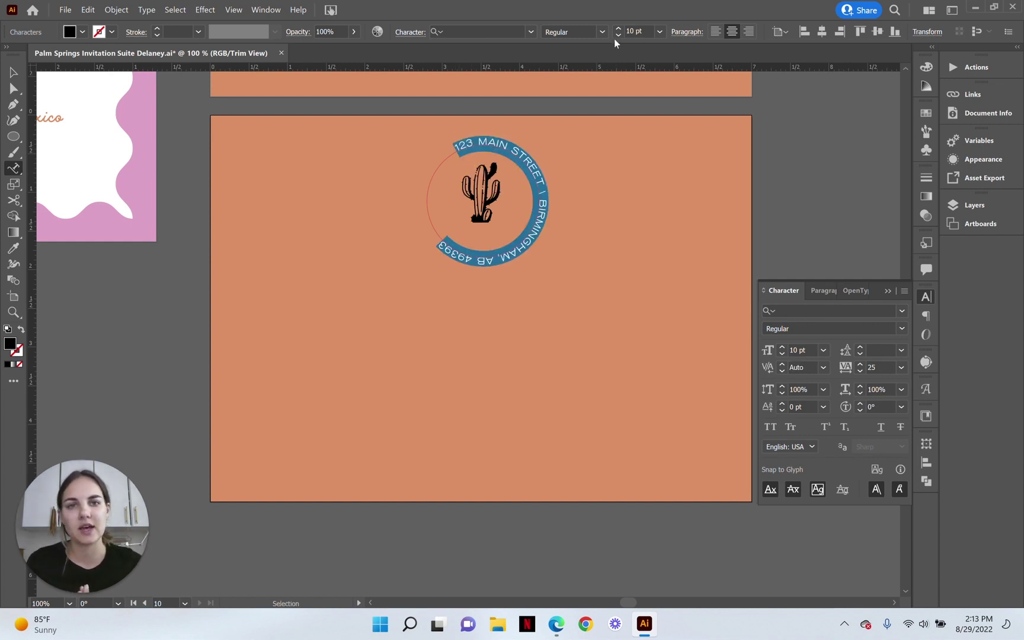
{"action": "key", "text": "Escape"}
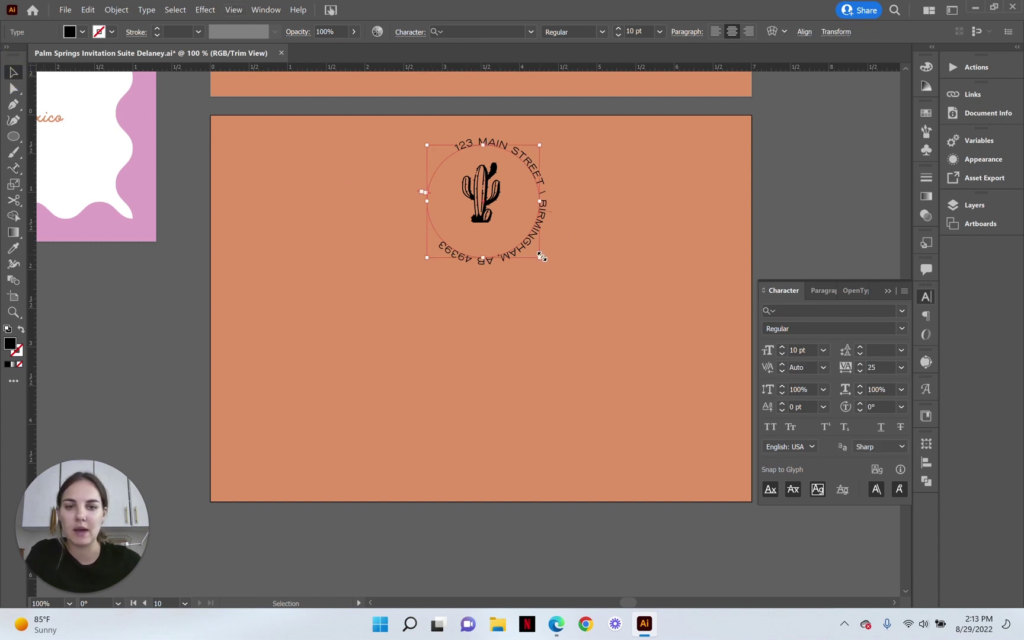
{"action": "left_click_drag", "start_coordinate": [539, 258], "coordinate": [518, 213]}
Rotate the address start around the circle, set it to 10 pt and widen the tracking
{"action": "left_click_drag", "start_coordinate": [524, 218], "coordinate": [522, 214]}
{"action": "double_click", "coordinate": [518, 157]}
{"action": "key", "text": "ctrl+a"}
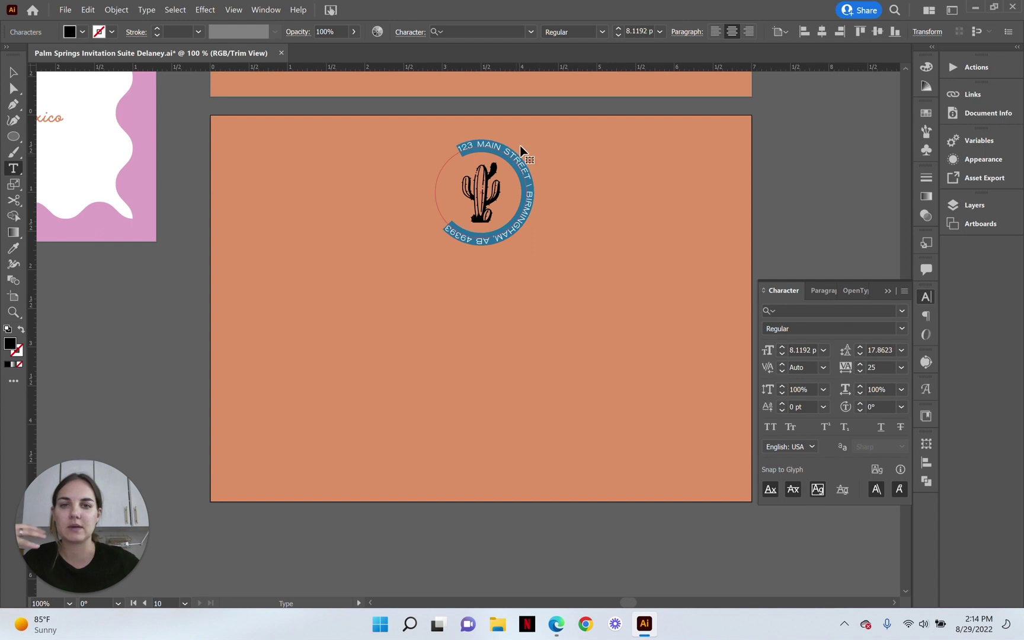
{"action": "left_click", "coordinate": [617, 28]}
{"action": "left_click", "coordinate": [618, 27]}
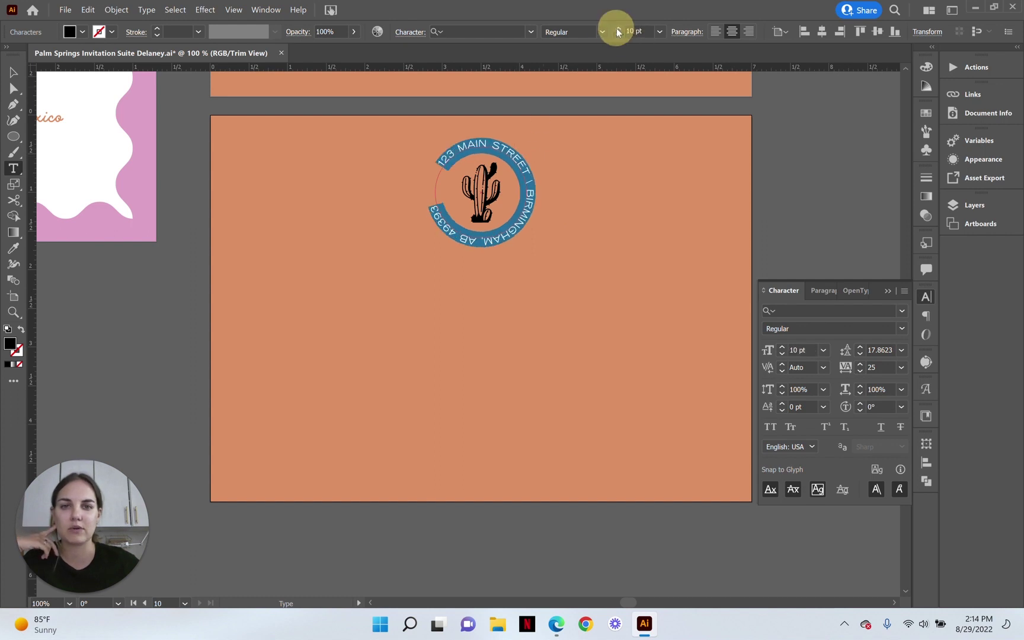
{"action": "left_click", "coordinate": [860, 364]}
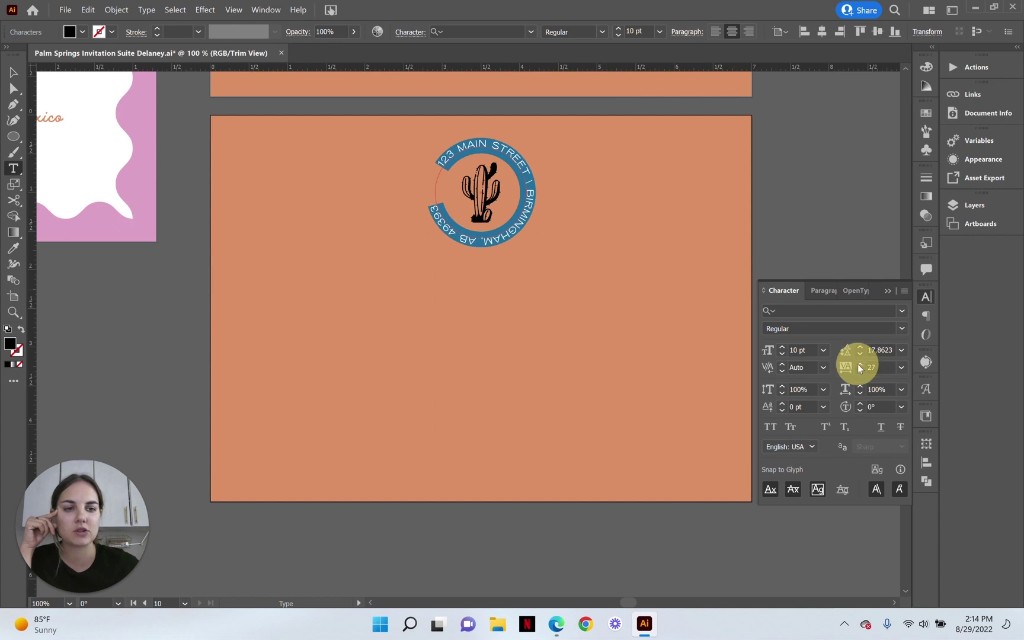
{"action": "left_click_drag", "start_coordinate": [860, 366], "coordinate": [860, 367]}
{"action": "key", "text": "Escape"}
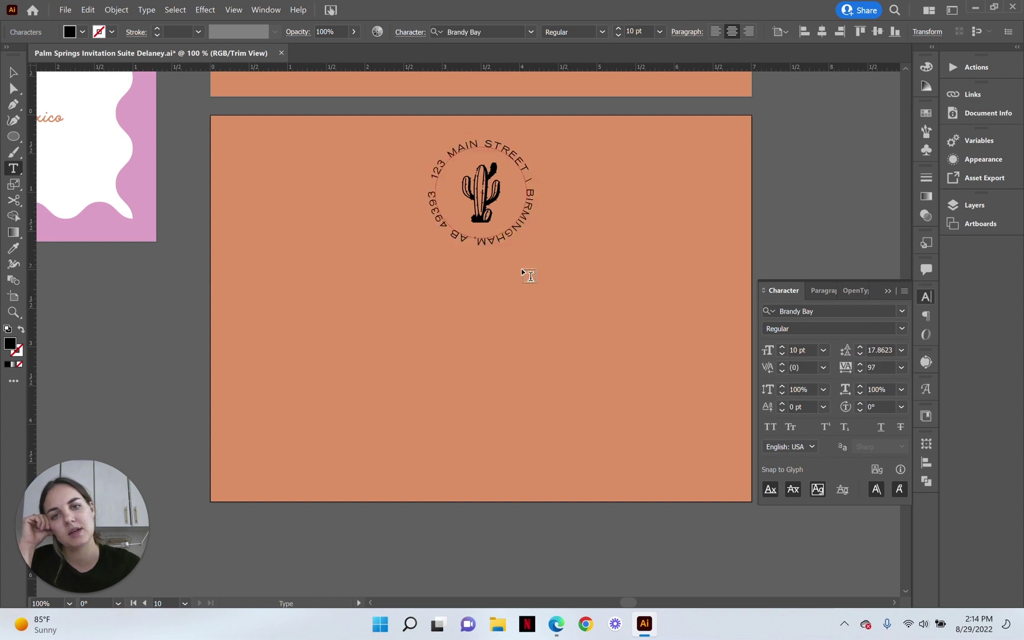
Tighten the address tracking to 85, then raise it to 90
{"action": "left_click", "coordinate": [435, 183]}
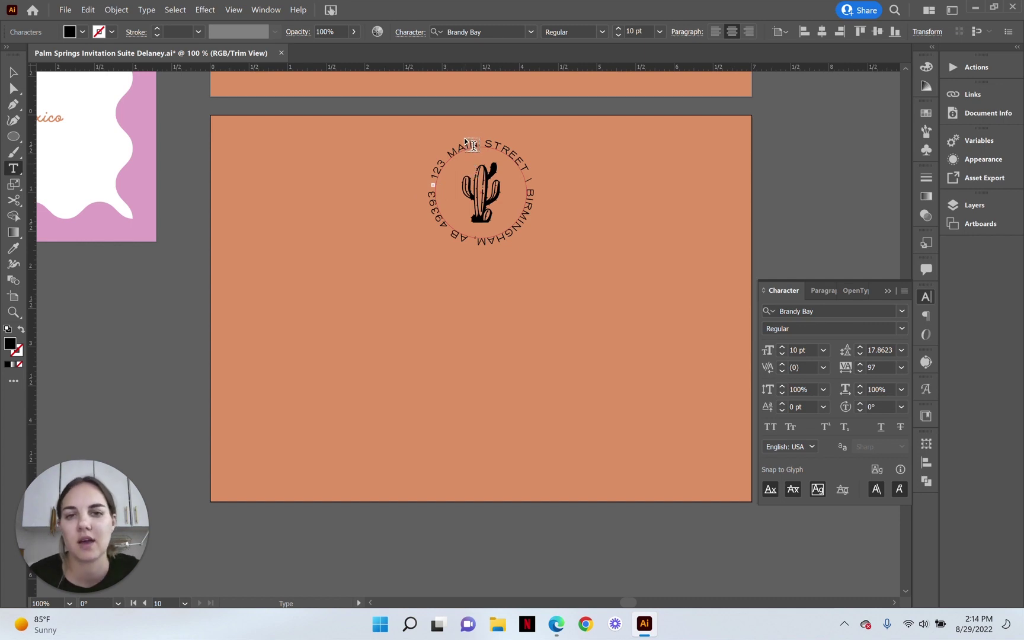
{"action": "key", "text": "ctrl+a"}
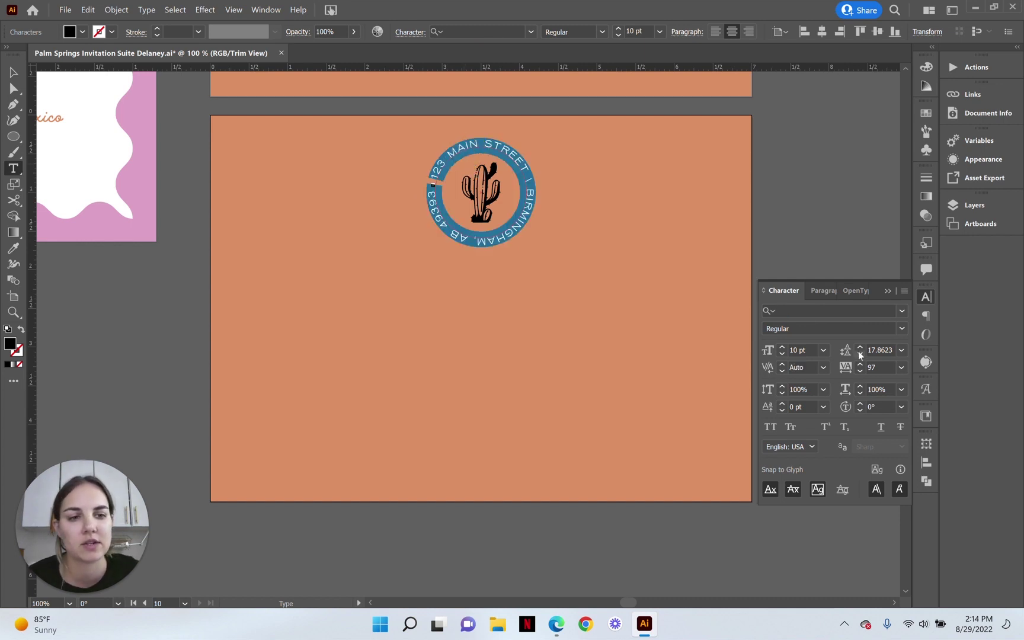
{"action": "left_click", "coordinate": [860, 372]}
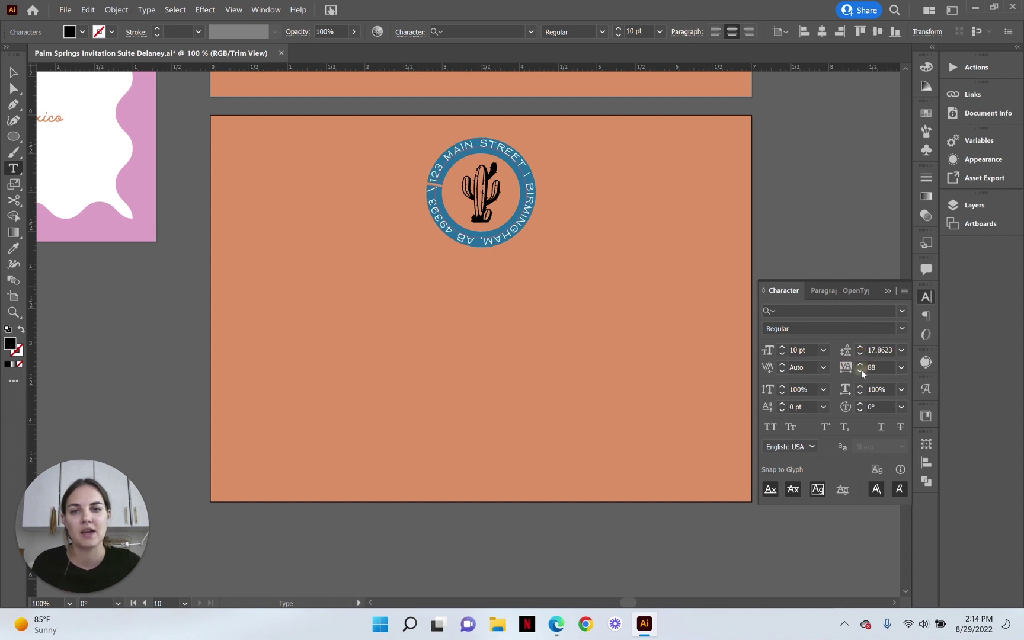
{"action": "left_click", "coordinate": [860, 371]}
{"action": "left_click", "coordinate": [860, 372]}
{"action": "left_click", "coordinate": [430, 199]}
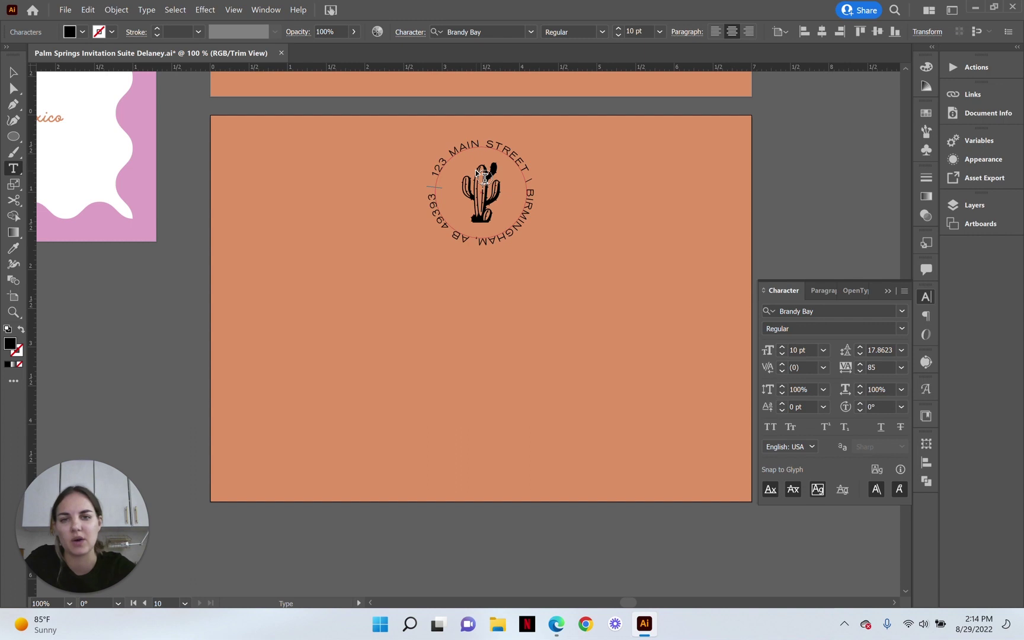
{"action": "triple_click", "coordinate": [482, 141]}
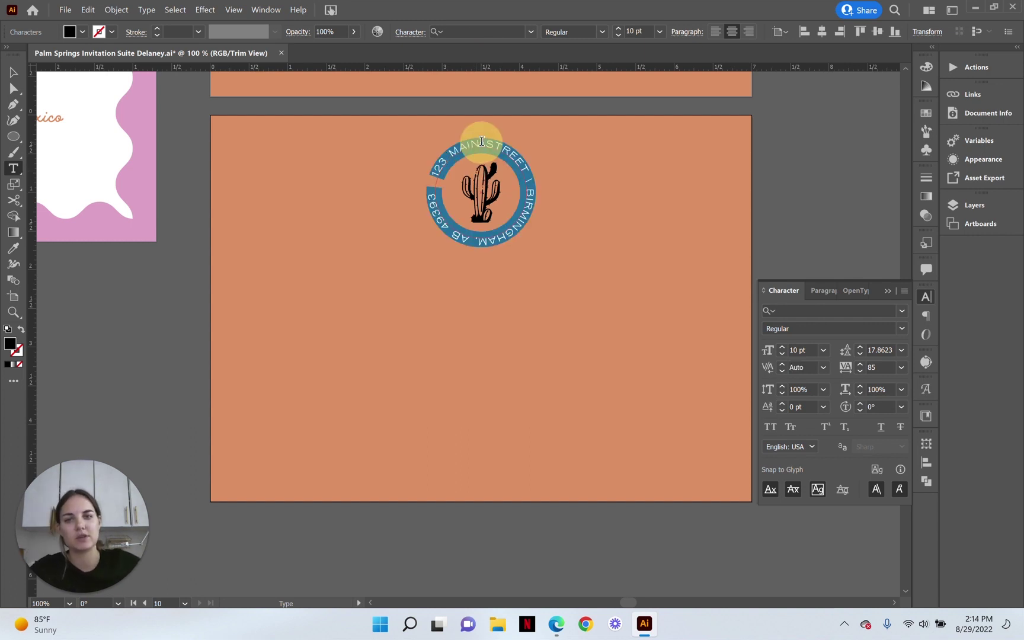
{"action": "left_click", "coordinate": [856, 366]}
Set the circular address to 9 pt, raise tracking through 105 and 136 to 156, and collapse the Character panel
{"action": "left_click", "coordinate": [474, 217]}
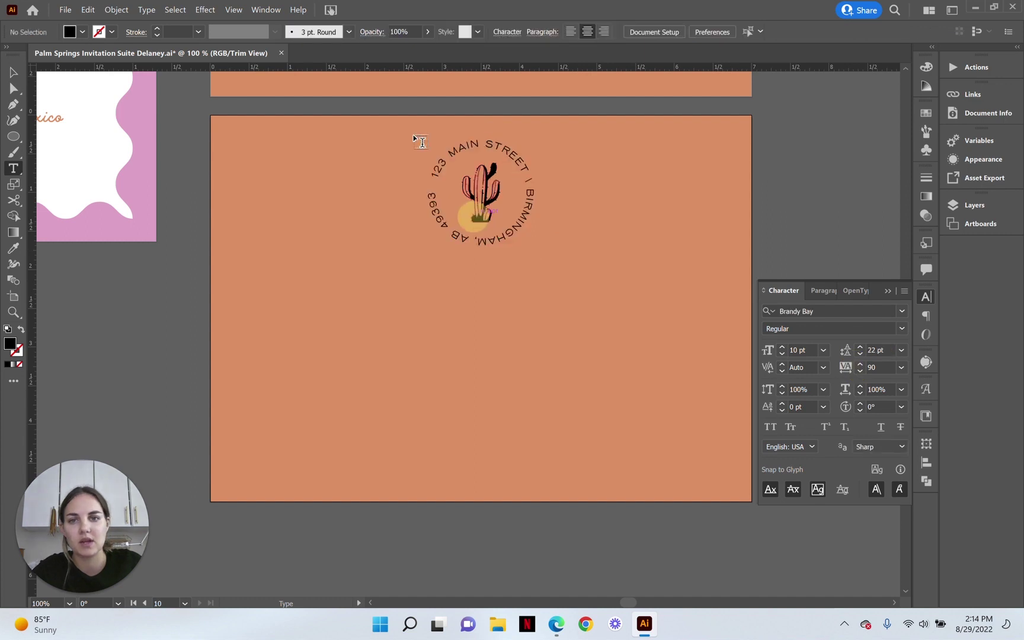
{"action": "left_click", "coordinate": [13, 72]}
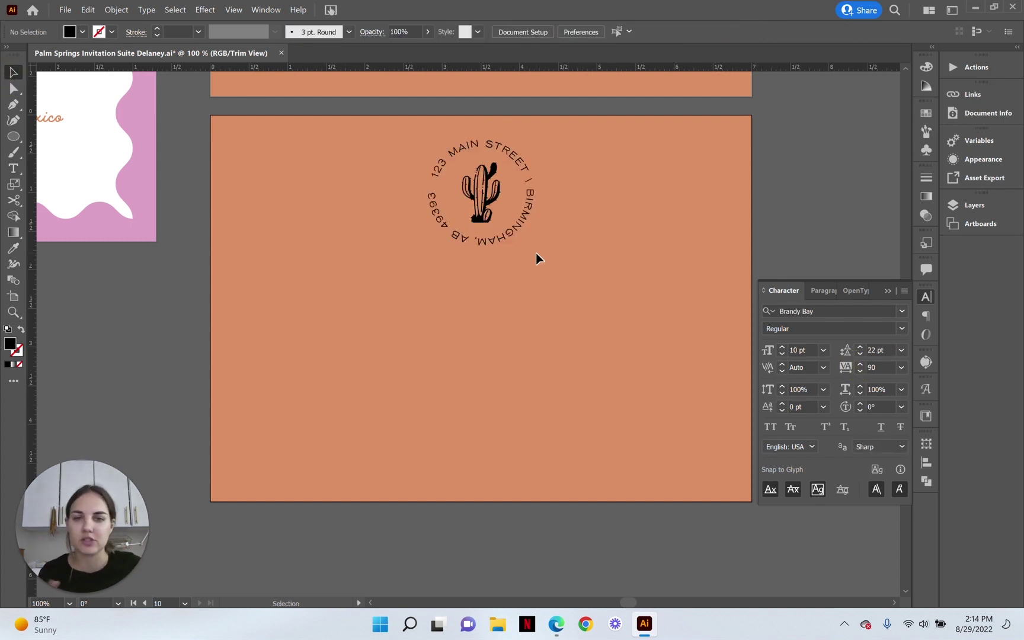
{"action": "left_click", "coordinate": [512, 239]}
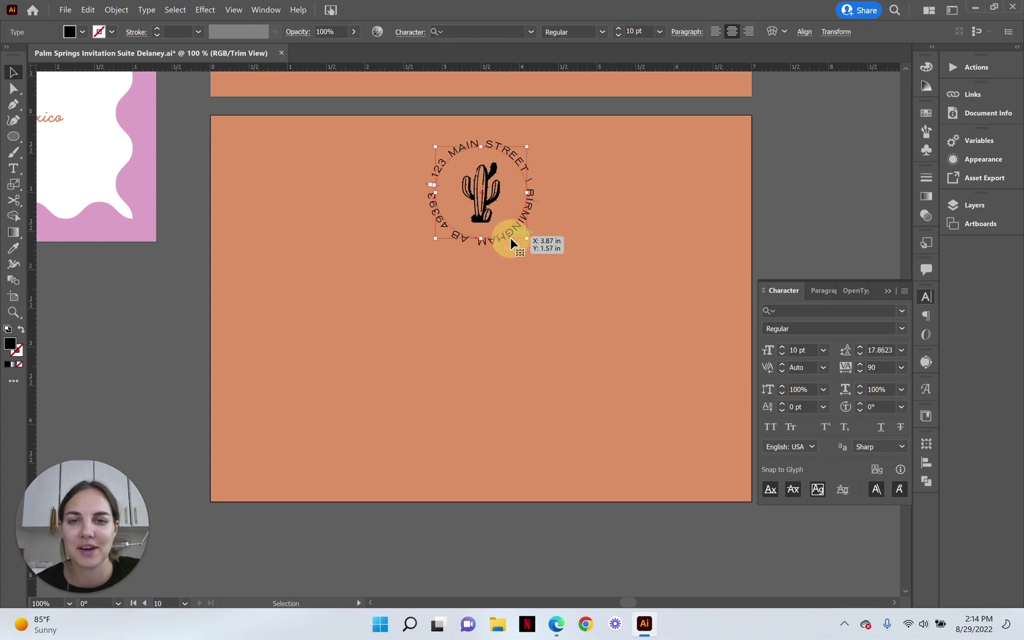
{"action": "left_click", "coordinate": [620, 36]}
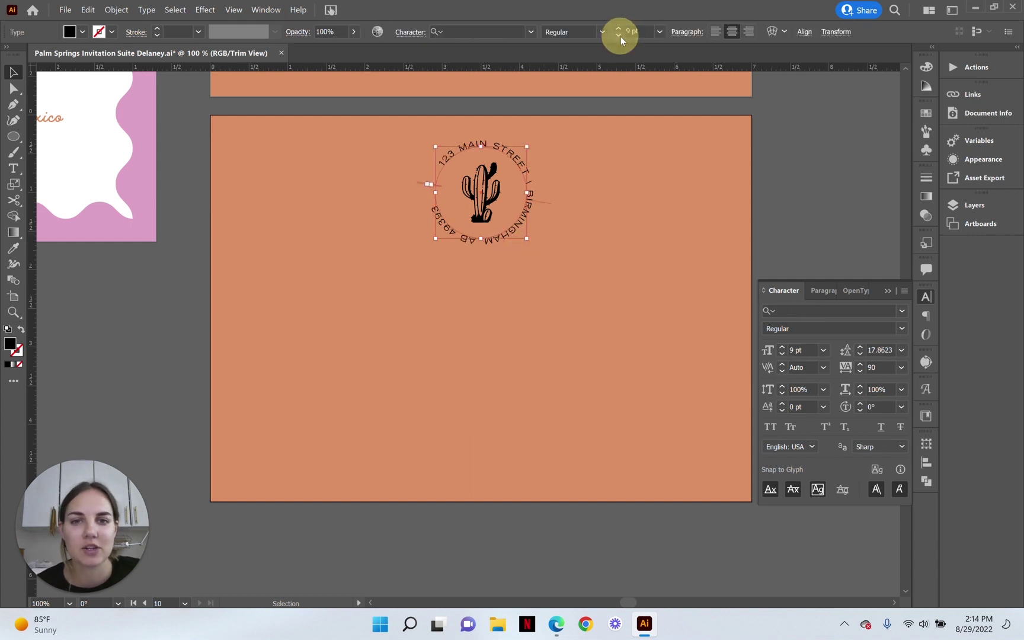
{"action": "left_click", "coordinate": [860, 364]}
{"action": "left_click", "coordinate": [860, 362]}
{"action": "left_click", "coordinate": [860, 363]}
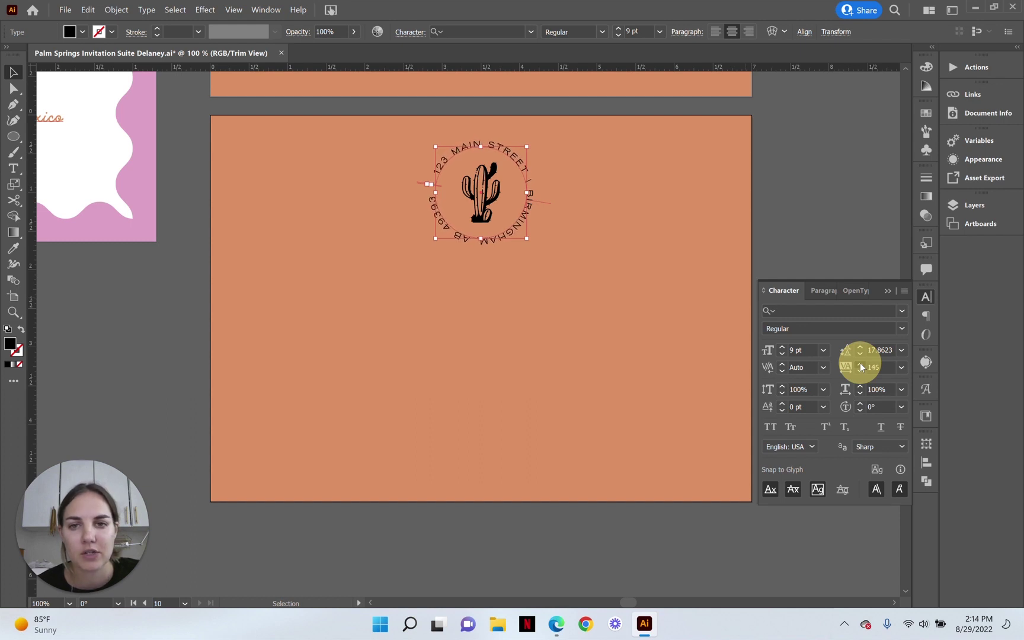
{"action": "left_click", "coordinate": [532, 251]}
{"action": "left_click", "coordinate": [887, 290]}
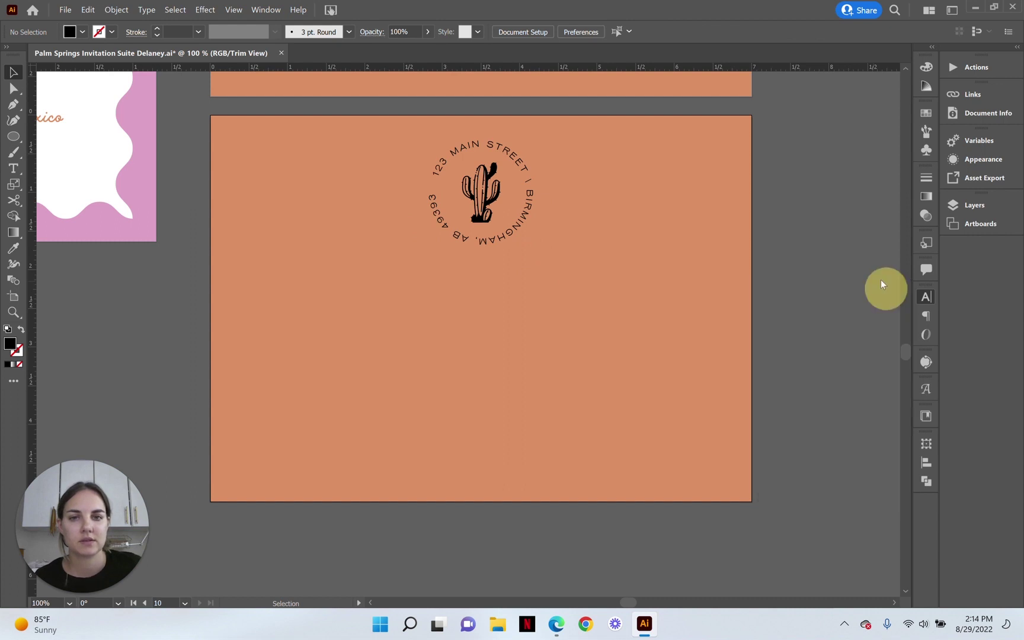
{"action": "scroll", "coordinate": [702, 304], "scroll_direction": "up", "scroll_amount": 2}
Rotate the circular address text slightly around the cactus
{"action": "scroll", "coordinate": [681, 290], "scroll_direction": "down", "scroll_amount": 1}
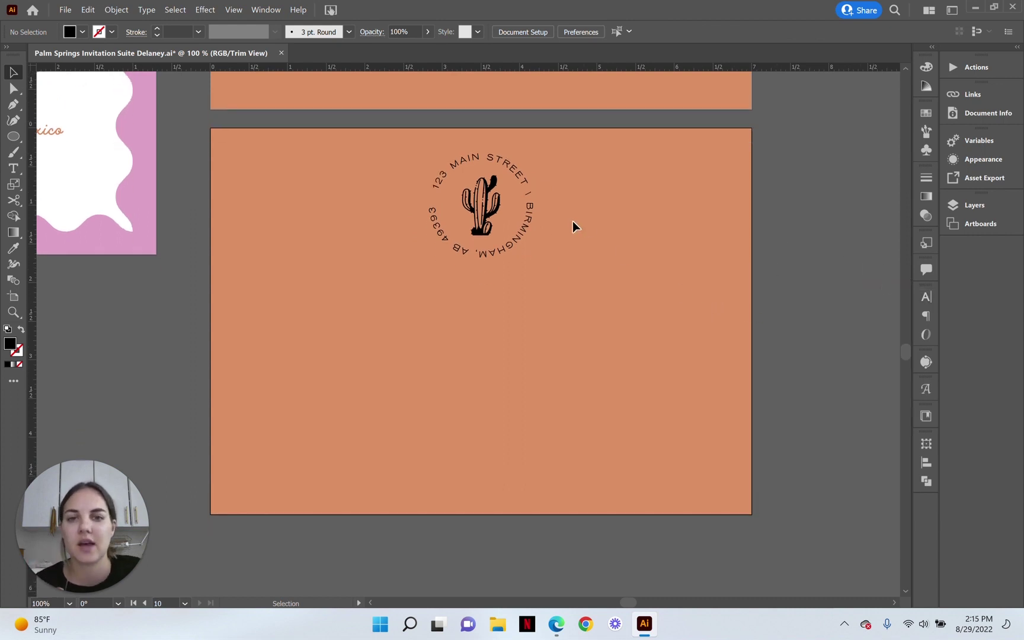
{"action": "left_click", "coordinate": [530, 220]}
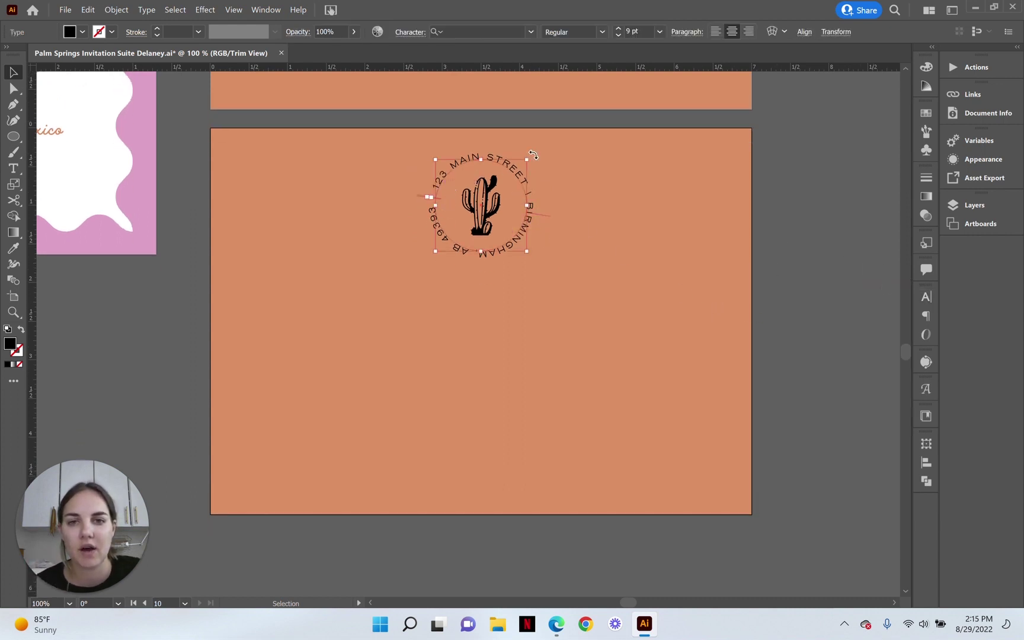
{"action": "left_click_drag", "start_coordinate": [531, 155], "coordinate": [537, 156]}
{"action": "left_click", "coordinate": [818, 233]}
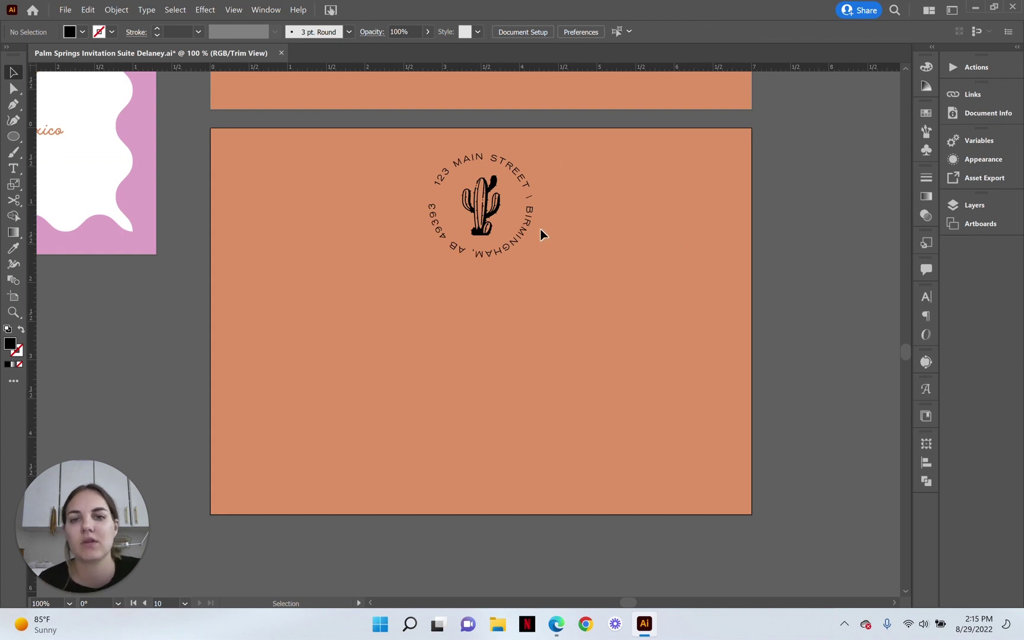
Shift the address start so the street line arches over the cactus, then open the text for editing
{"action": "left_click", "coordinate": [524, 231]}
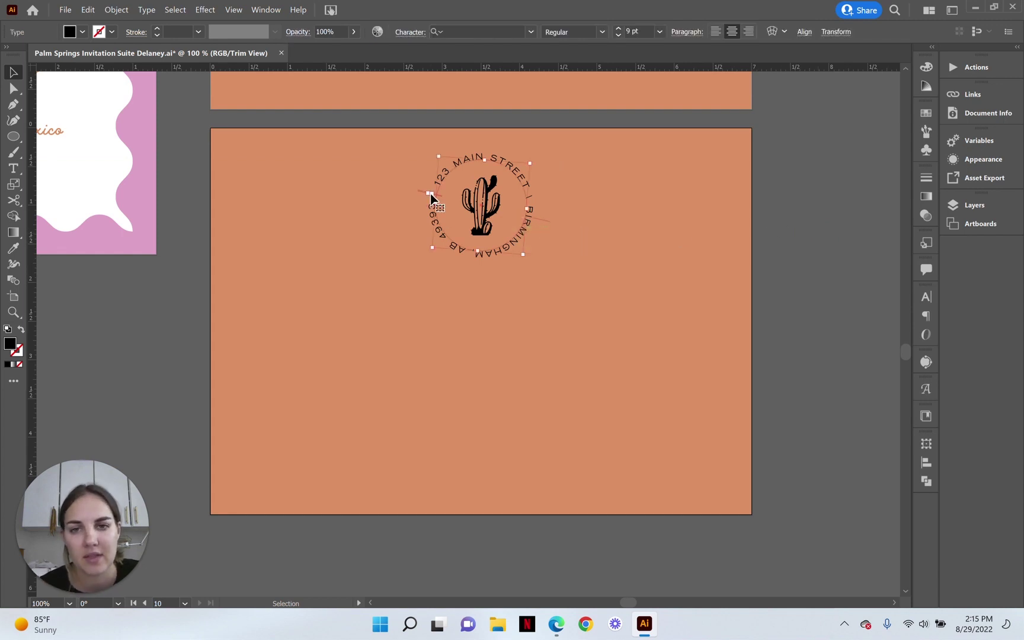
{"action": "key", "text": "t"}
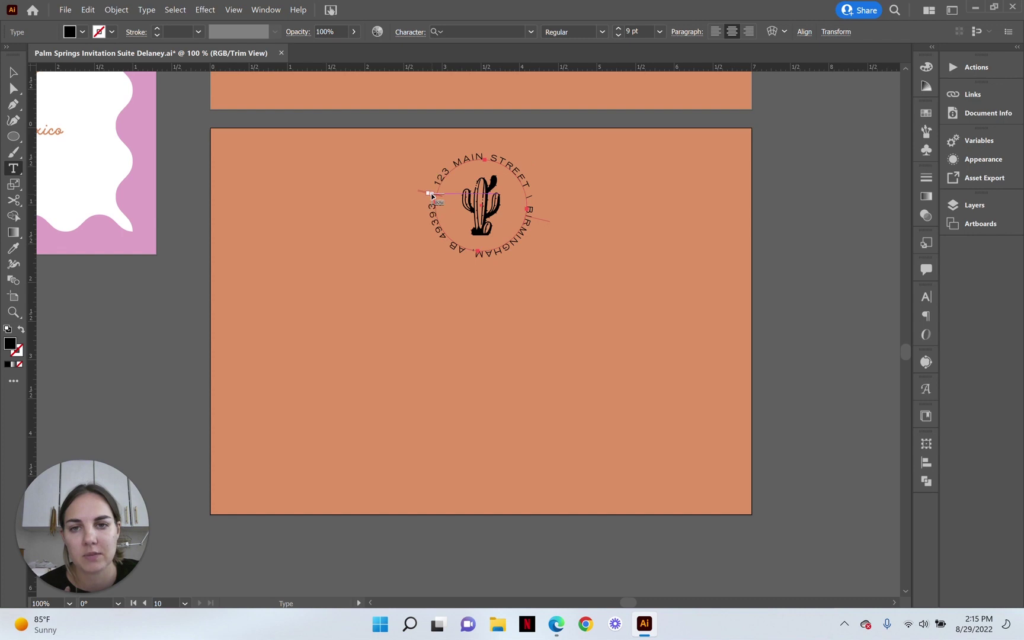
{"action": "key", "text": "v"}
{"action": "left_click", "coordinate": [428, 194]}
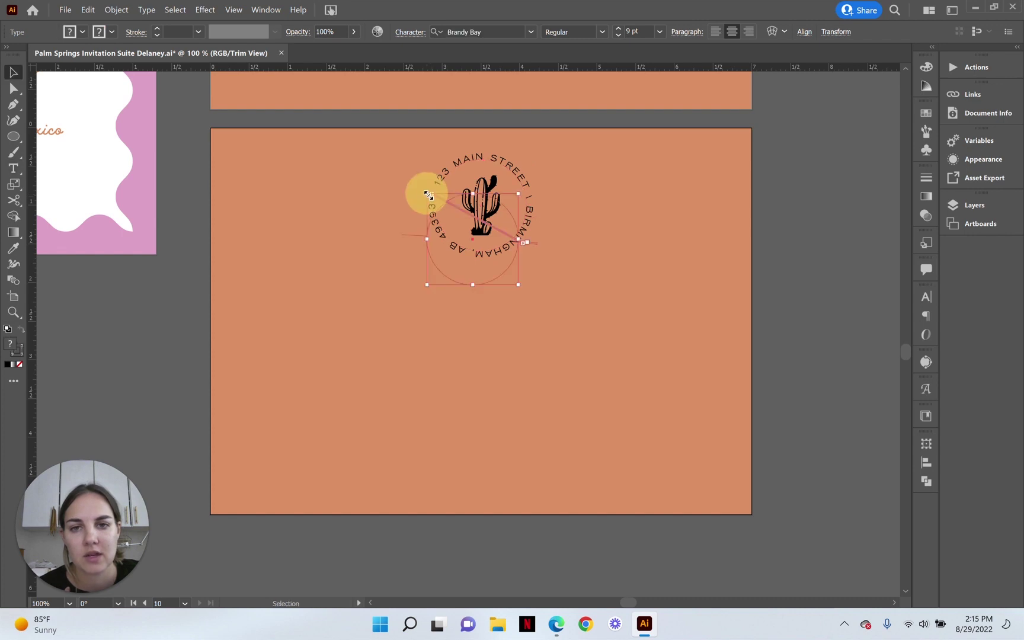
{"action": "left_click", "coordinate": [457, 181]}
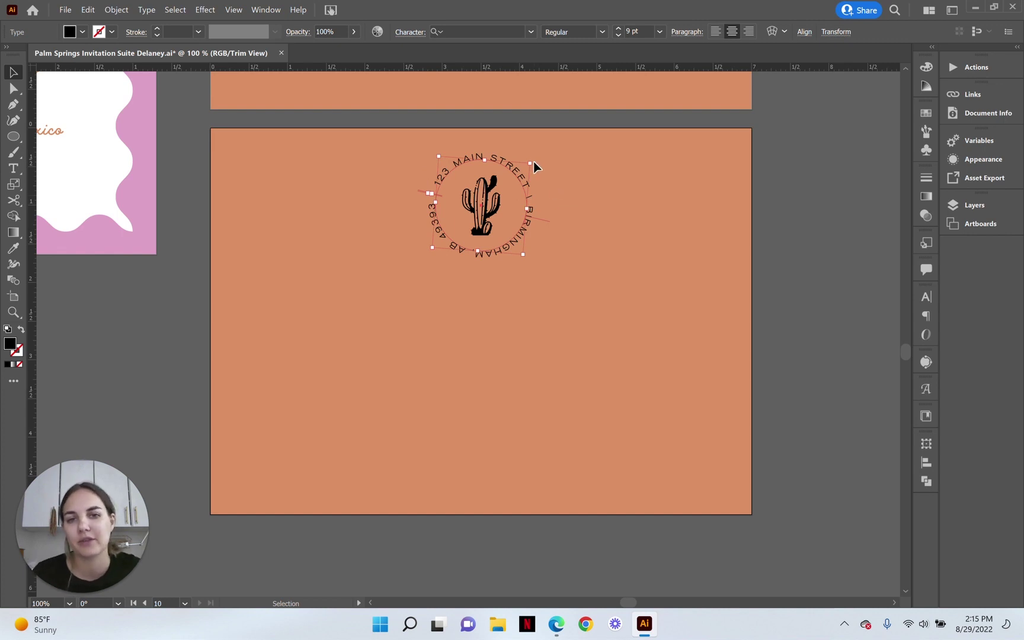
{"action": "left_click_drag", "start_coordinate": [534, 160], "coordinate": [533, 158]}
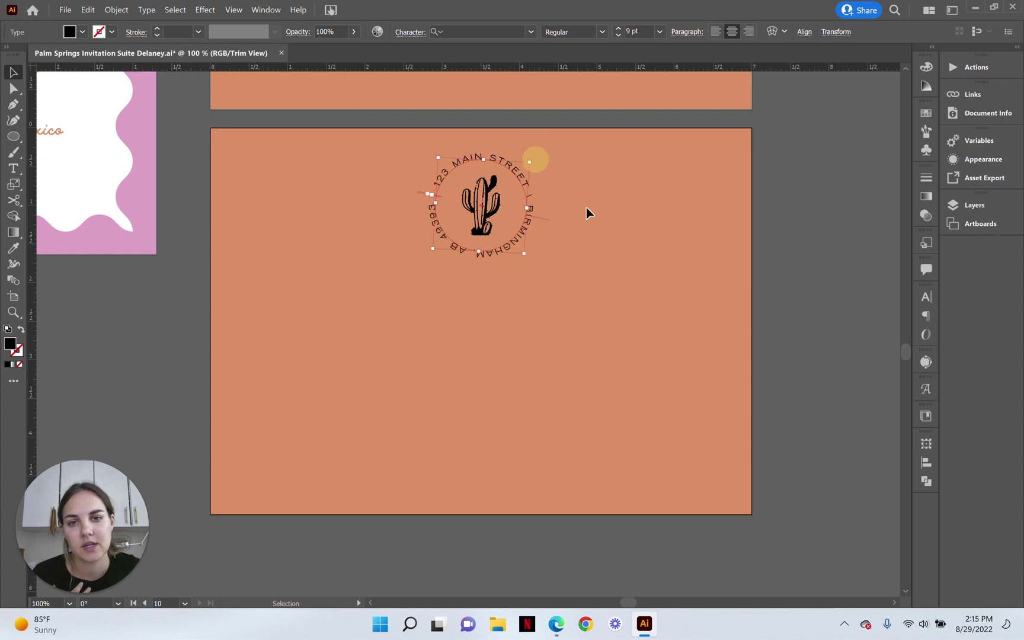
{"action": "left_click", "coordinate": [587, 209]}
{"action": "left_click", "coordinate": [529, 209]}
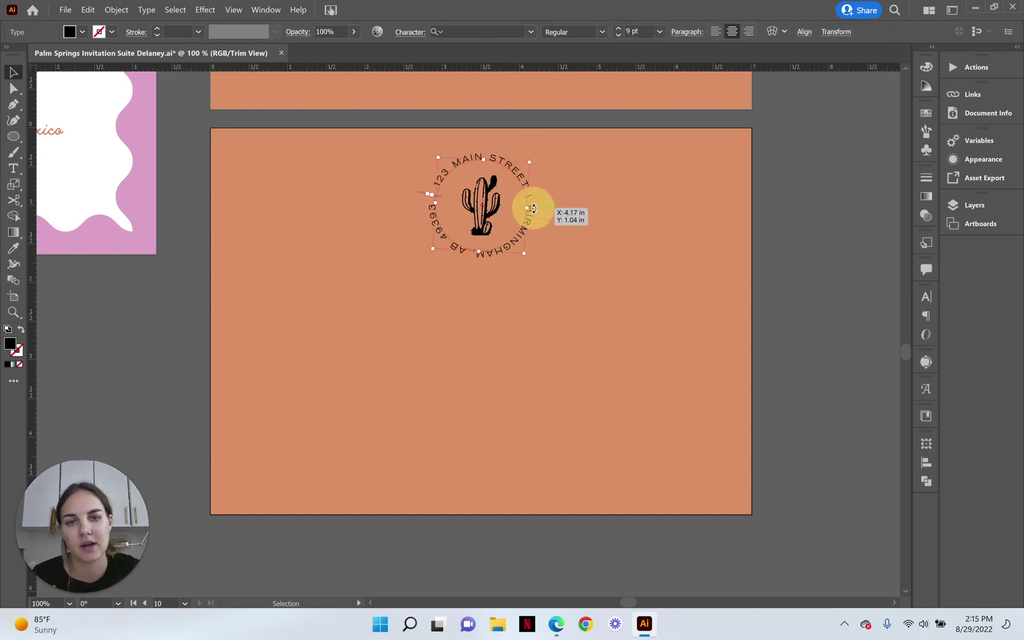
{"action": "double_click", "coordinate": [530, 196]}
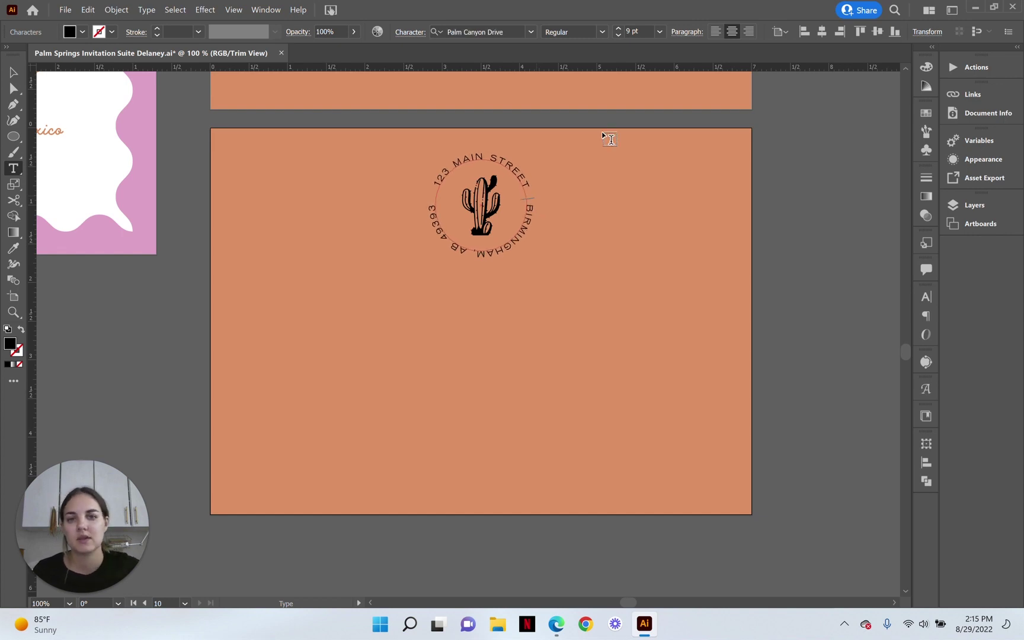
Move the cactus and circular address together slightly lower on the envelope back
{"action": "left_click", "coordinate": [13, 71]}
{"action": "left_click", "coordinate": [187, 118]}
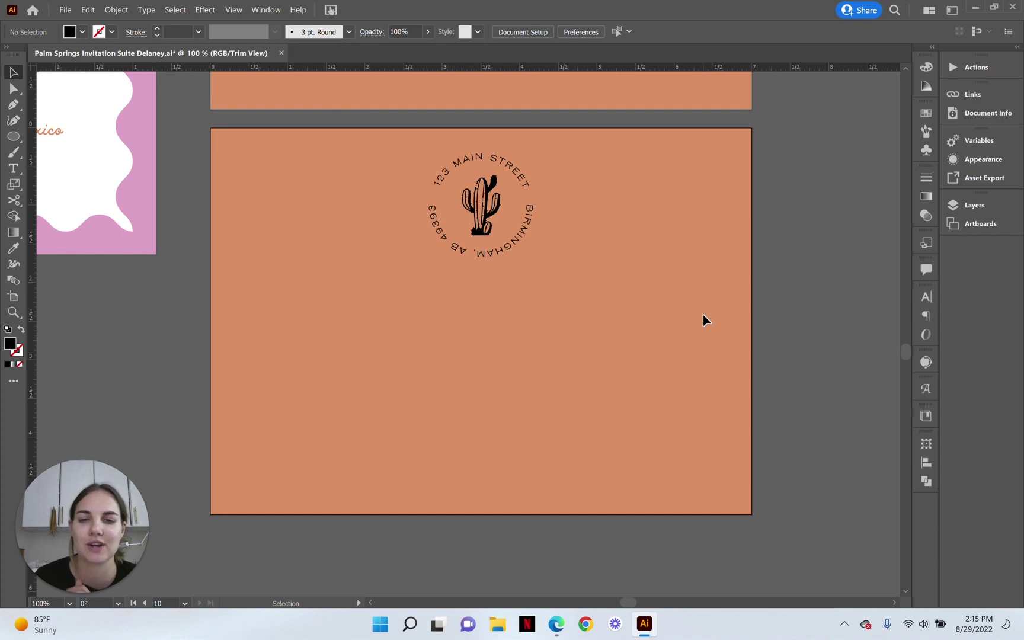
{"action": "left_click", "coordinate": [483, 230]}
{"action": "left_click", "coordinate": [485, 256], "text": "shift"}
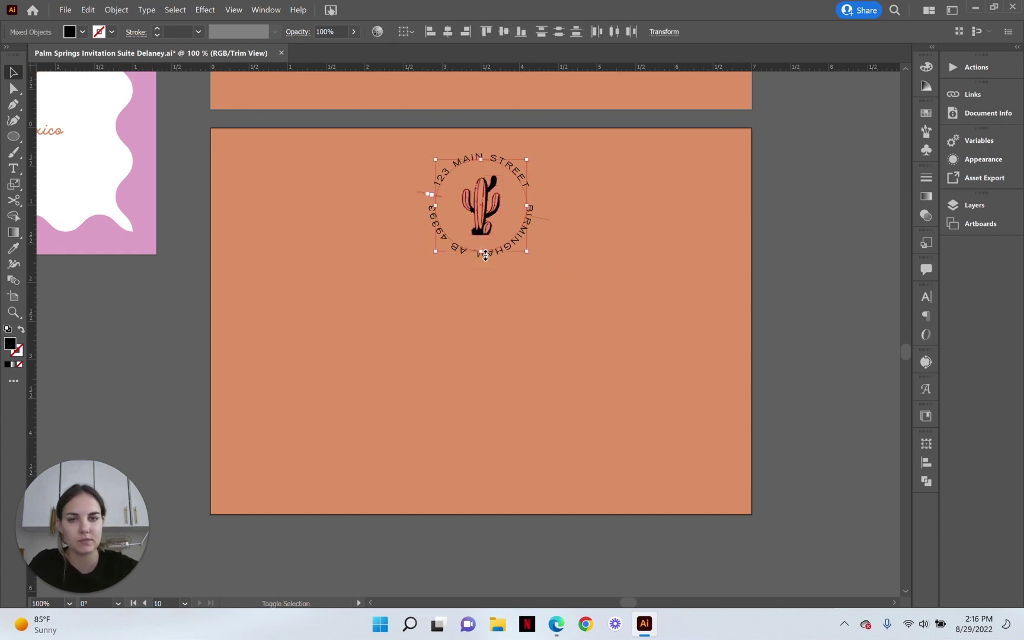
{"action": "key", "text": "Down"}
{"action": "key", "text": "Down"}
{"action": "key", "text": "Down"}
{"action": "key", "text": "Down"}
{"action": "key", "text": "Down"}
{"action": "key", "text": "Down"}
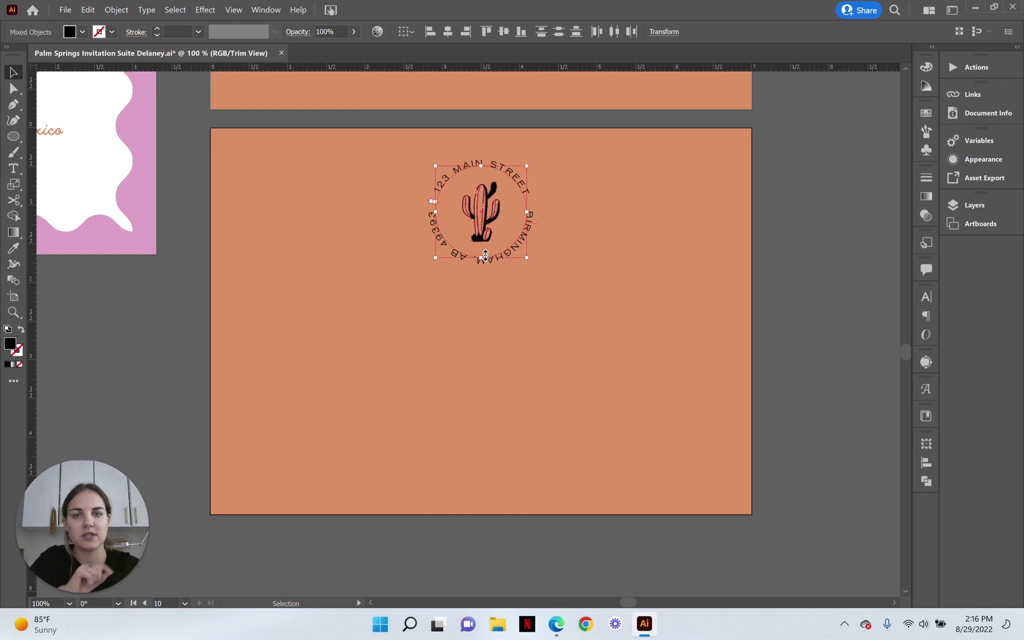
{"action": "left_click", "coordinate": [787, 238]}
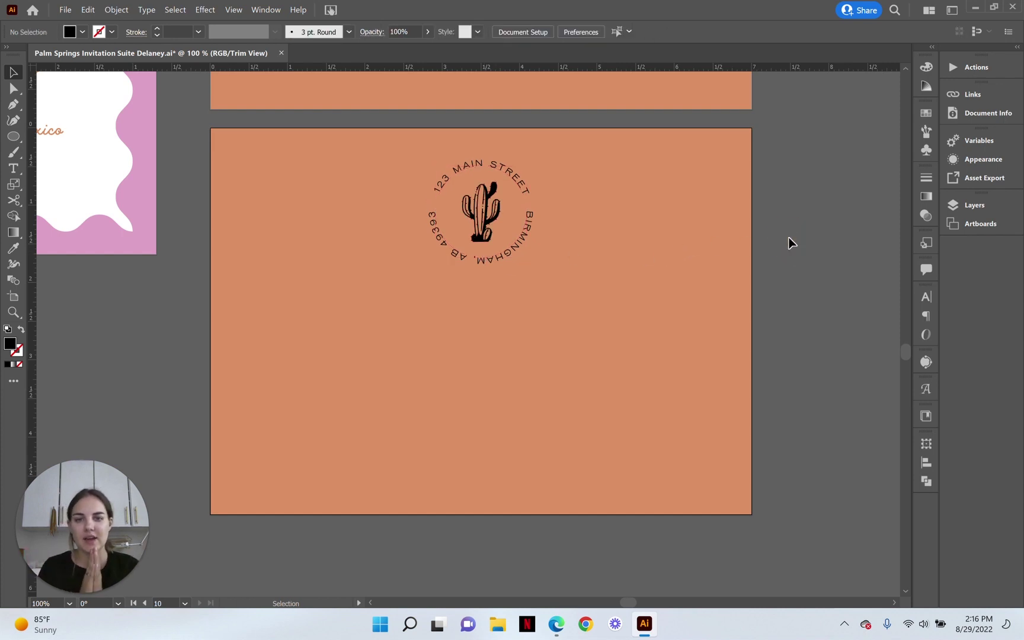
Zoom out to view all the artboards, then zoom back in on the envelope back
{"action": "key", "text": "ctrl+minus"}
{"action": "key", "text": "ctrl+minus"}
{"action": "key", "text": "ctrl+minus"}
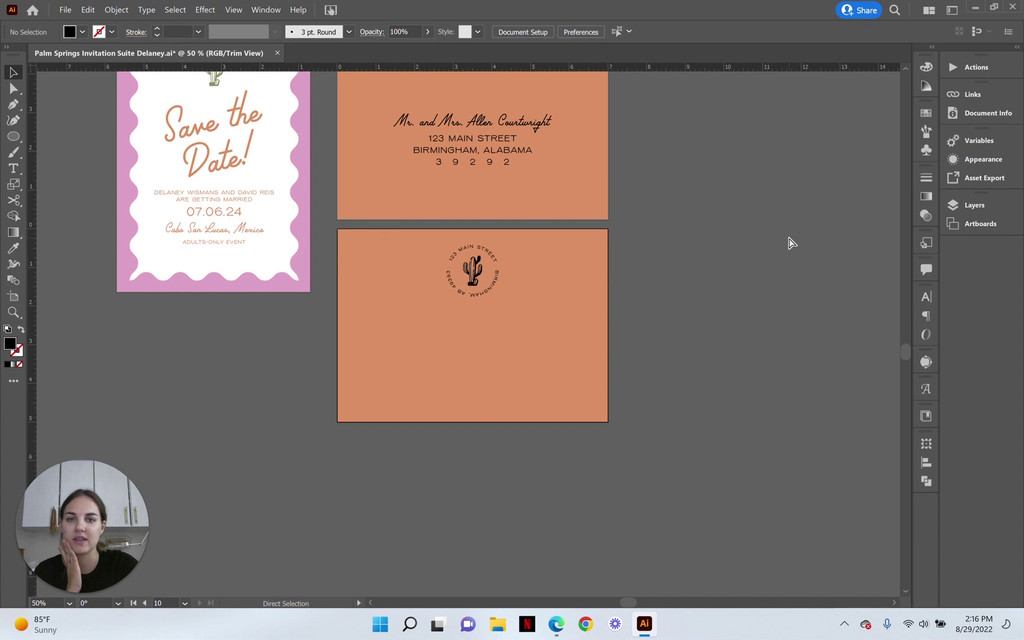
{"action": "scroll", "coordinate": [494, 335], "scroll_direction": "left", "scroll_amount": 2}
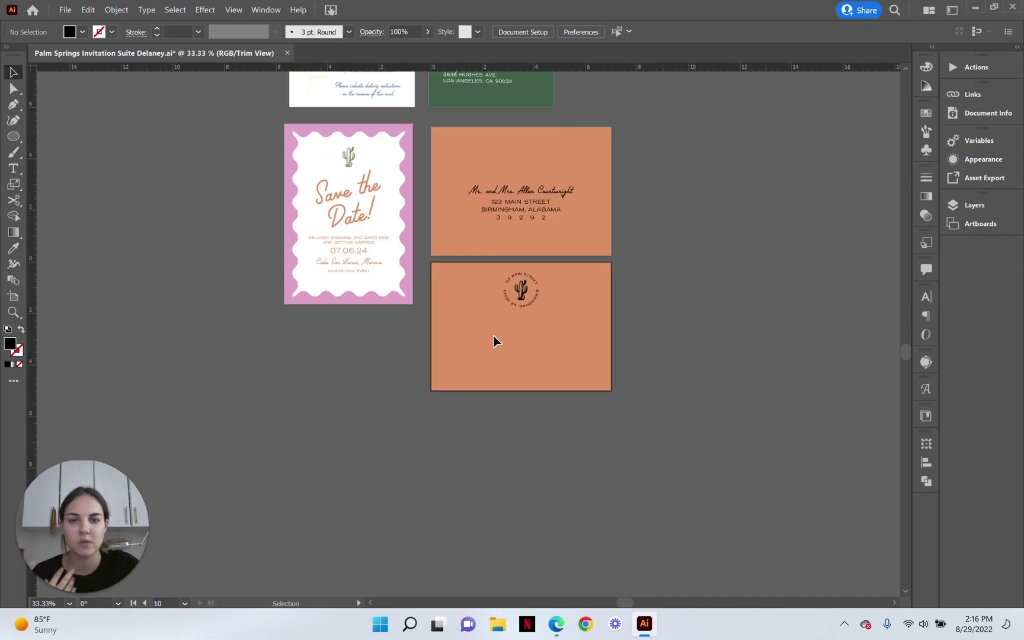
{"action": "key", "text": "ctrl+plus"}
{"action": "key", "text": "ctrl+plus"}
{"action": "scroll", "coordinate": [497, 342], "scroll_direction": "right", "scroll_amount": 2}
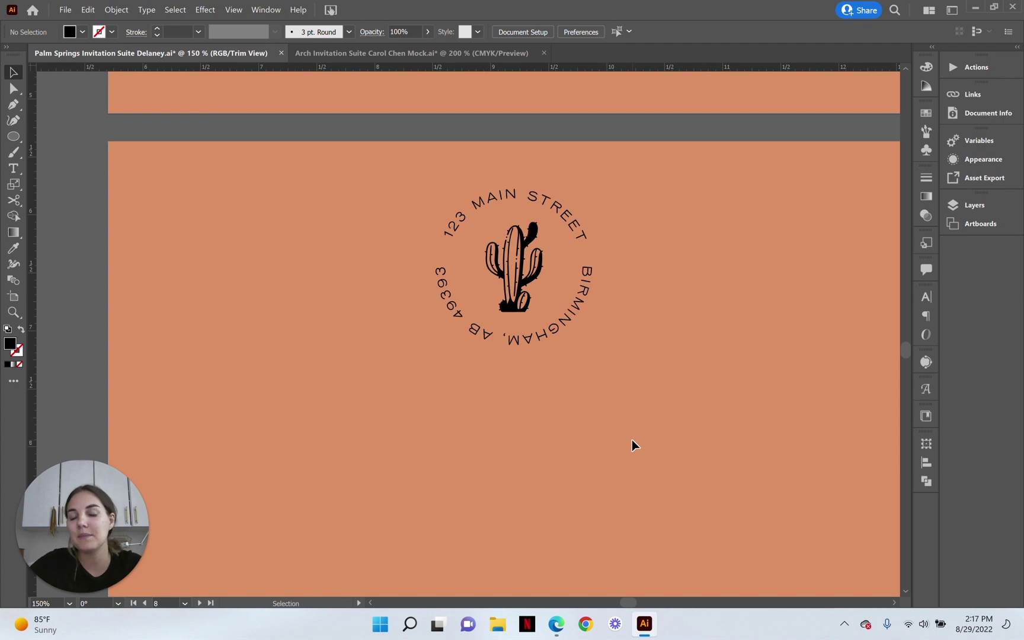
{"action": "left_click", "coordinate": [428, 58]}
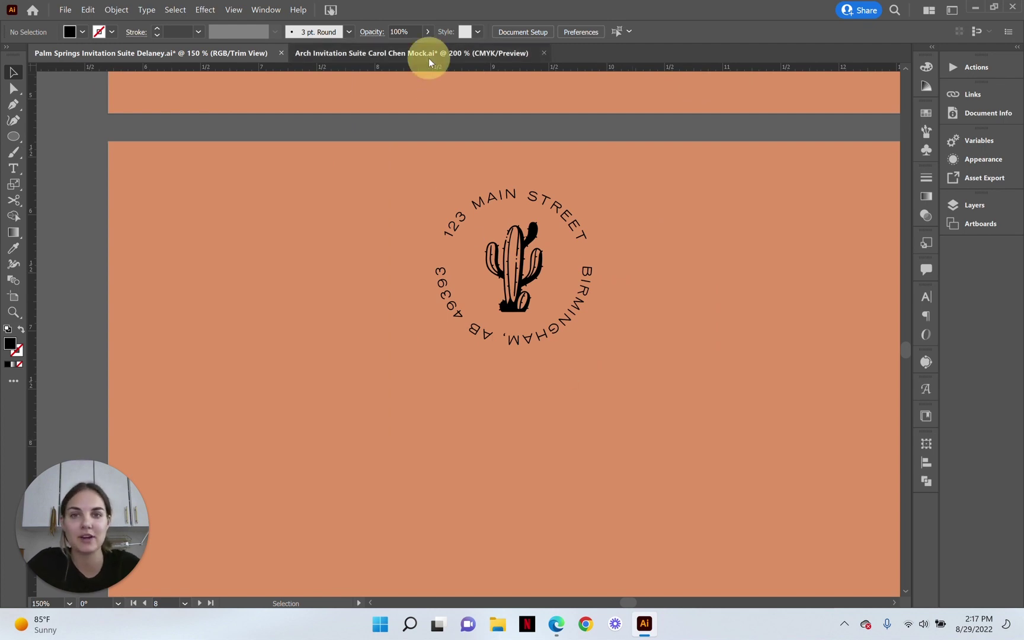
{"action": "left_click", "coordinate": [339, 308]}
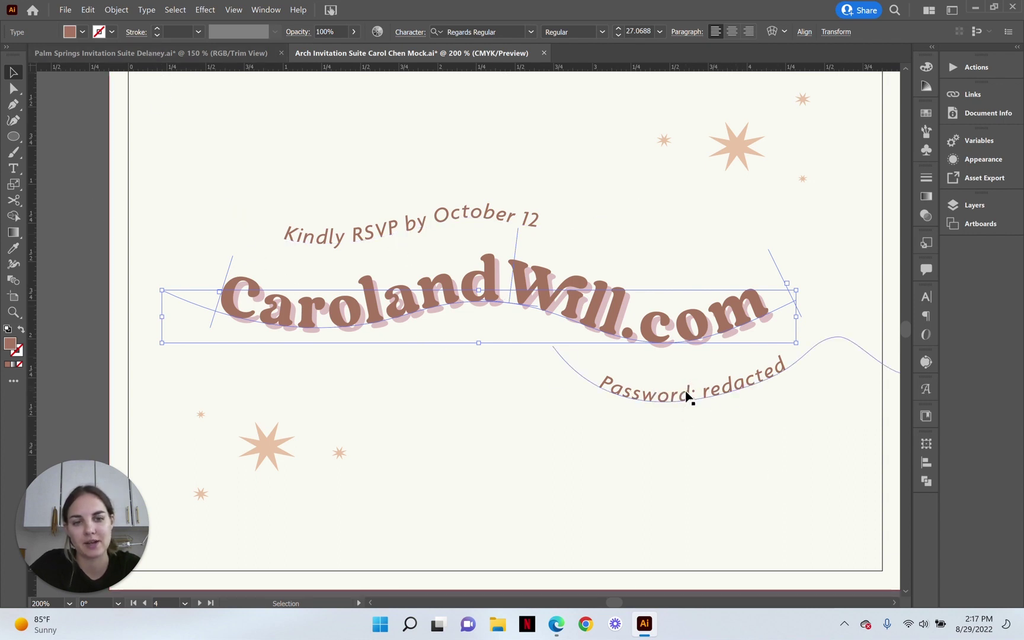
{"action": "left_click", "coordinate": [231, 53]}
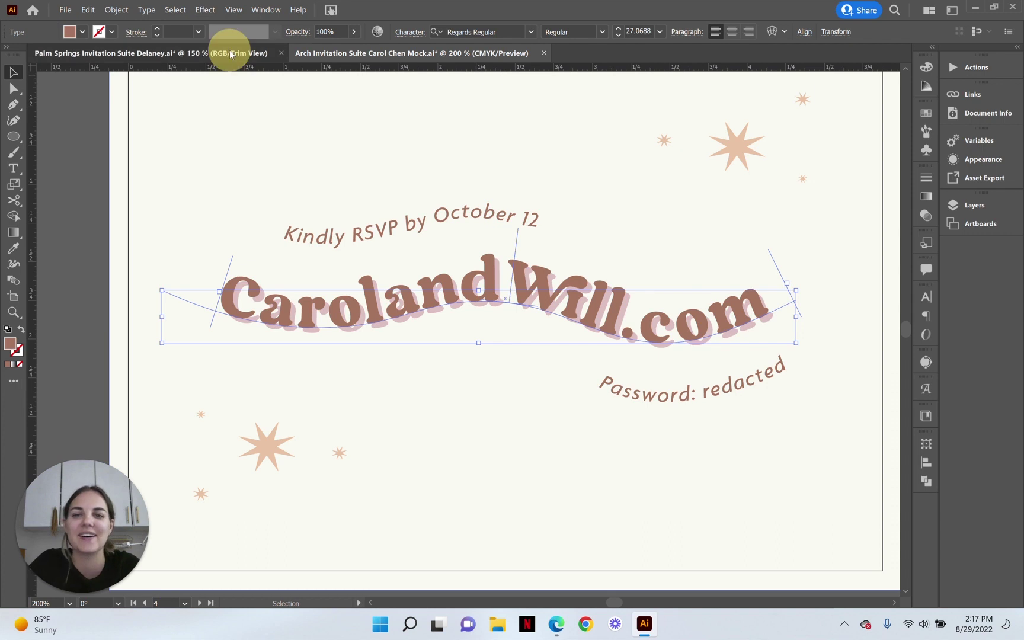